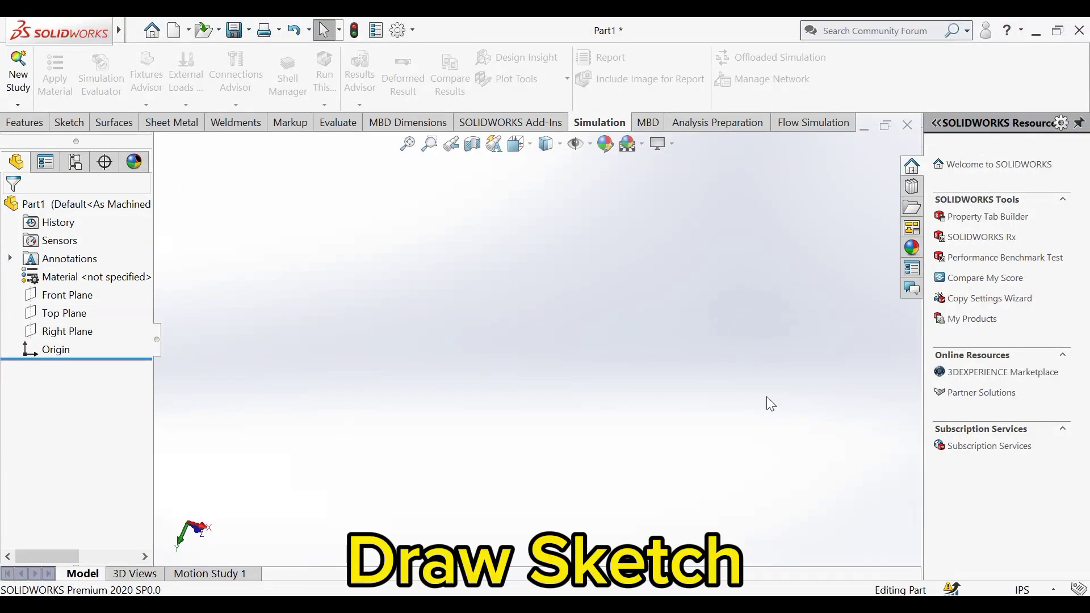
- Switch the part's unit system to IPS (inch, pound, second) from the status bar
{"action": "left_click", "coordinate": [1030, 590]}
{"action": "left_click", "coordinate": [966, 540]}
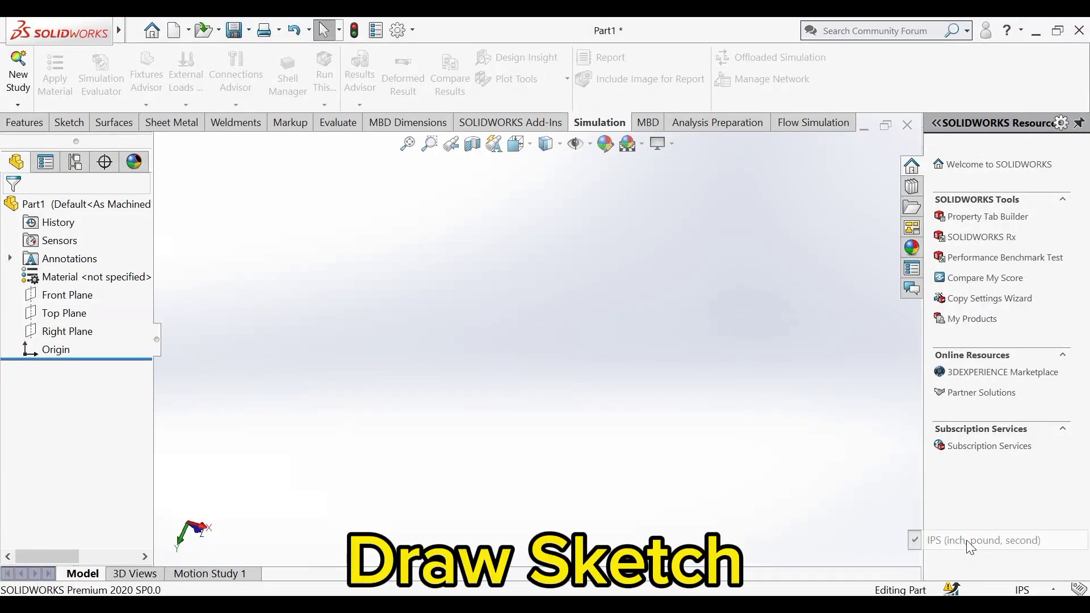
- On the Front Plane, sketch chained horizontal lines of 12, 12 and 16 inches from the origin
{"action": "left_click", "coordinate": [47, 297]}
{"action": "left_click", "coordinate": [63, 279]}
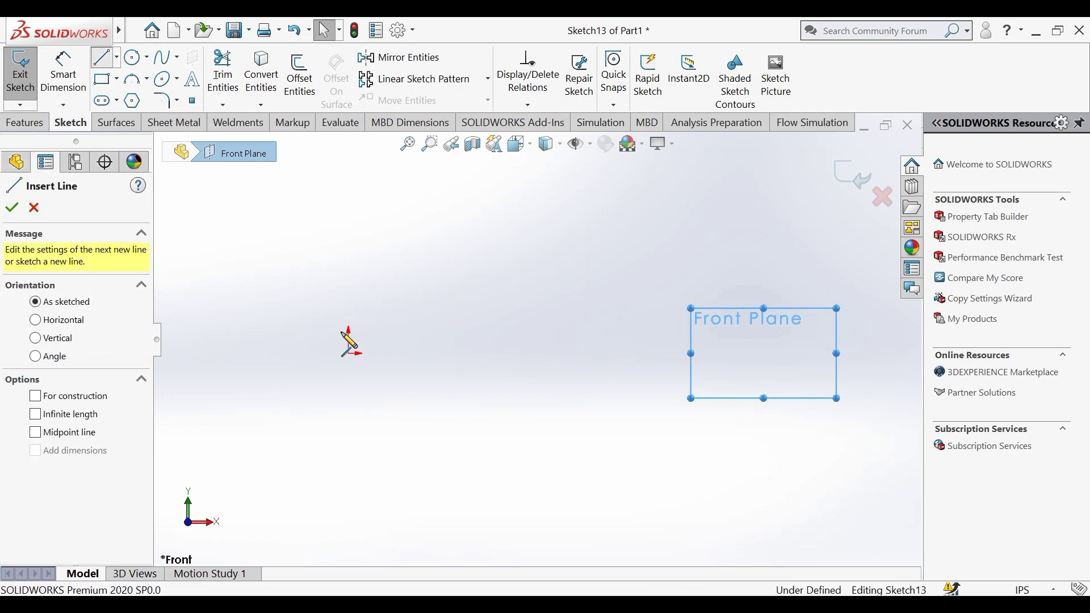
{"action": "left_click", "coordinate": [379, 372]}
{"action": "left_click", "coordinate": [536, 353]}
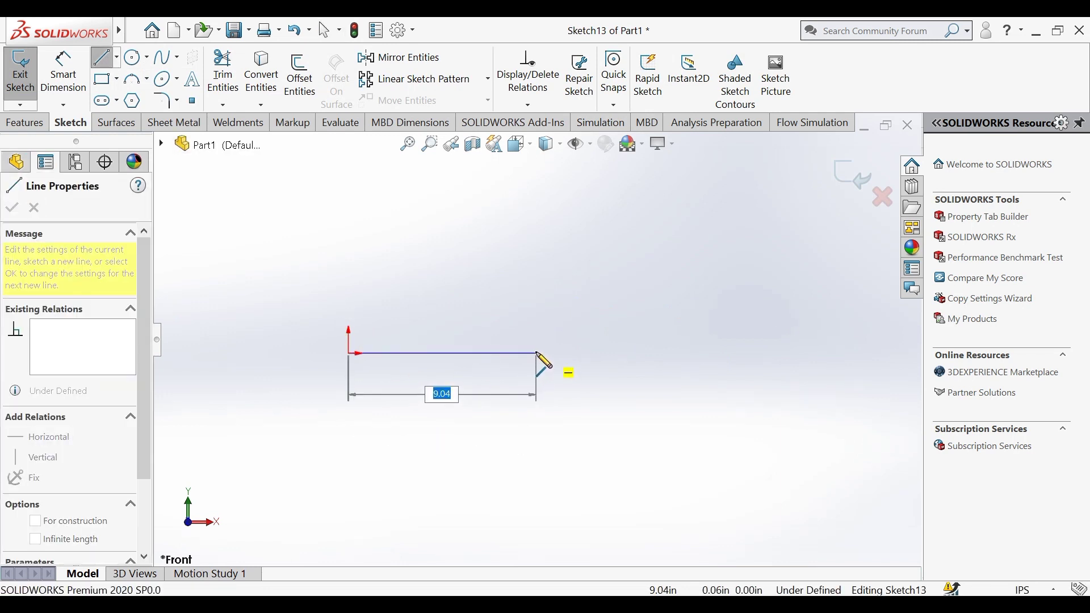
{"action": "key", "text": "Return"}
{"action": "type", "text": "12"}
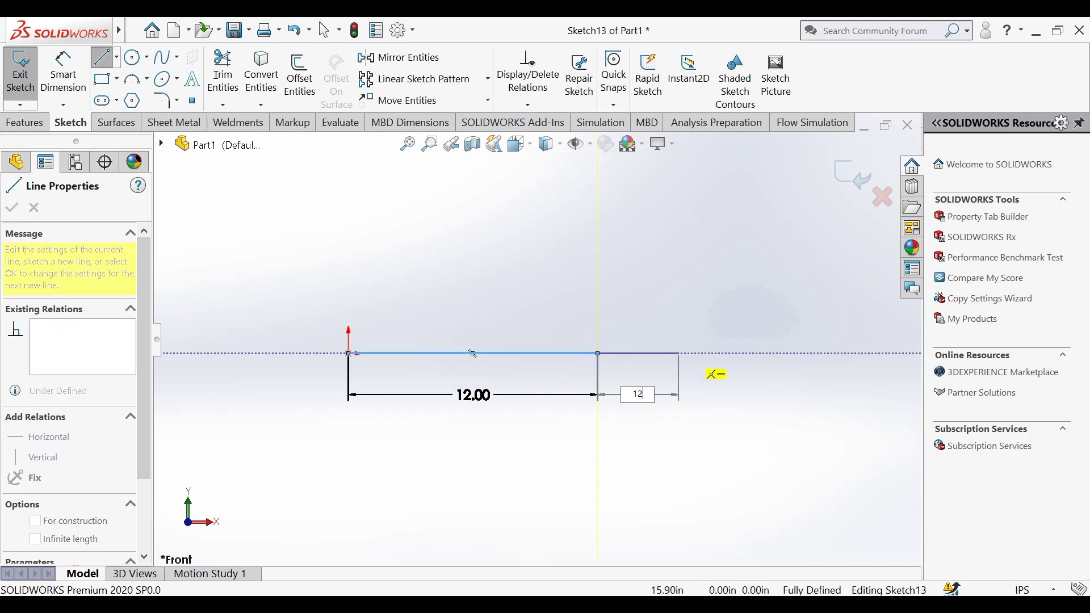
{"action": "key", "text": "Return"}
{"action": "type", "text": "16"}
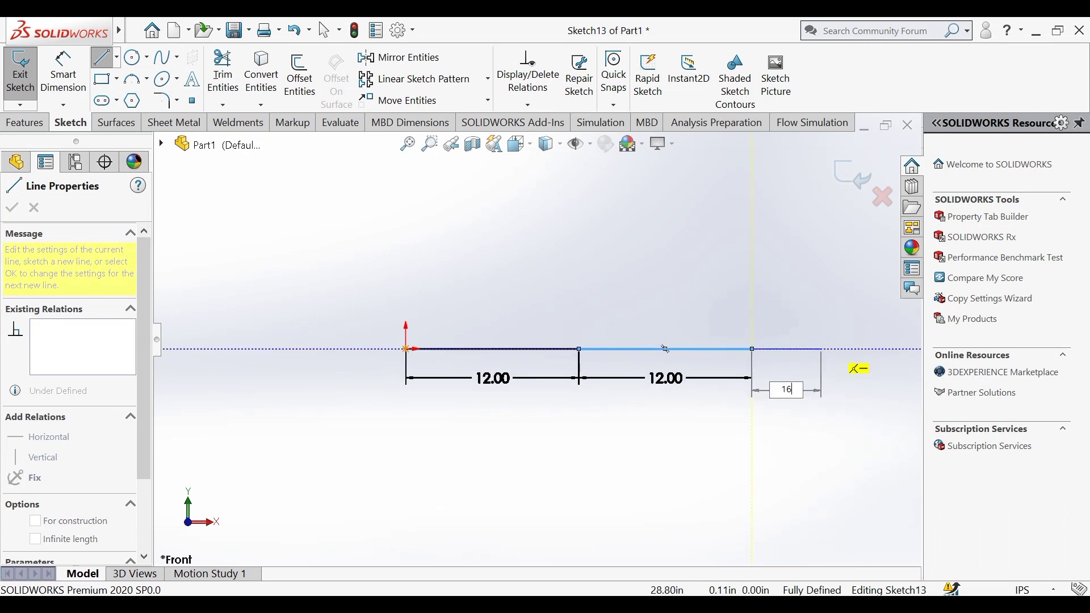
{"action": "key", "text": "Return"}
{"action": "key", "text": "Escape"}
{"action": "key", "text": "Escape"}
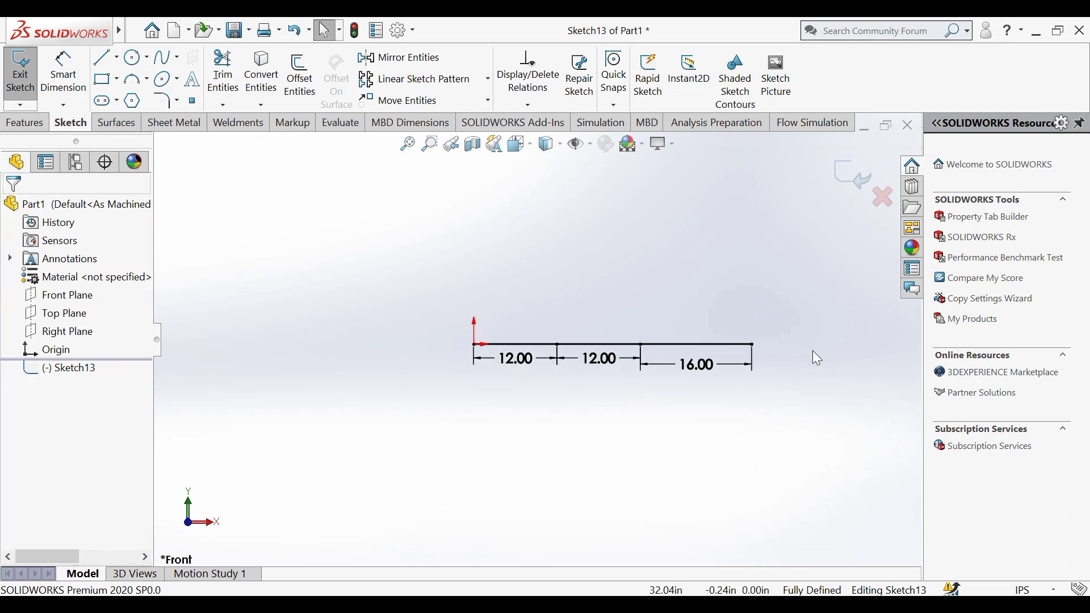
{"action": "key", "text": "f"}
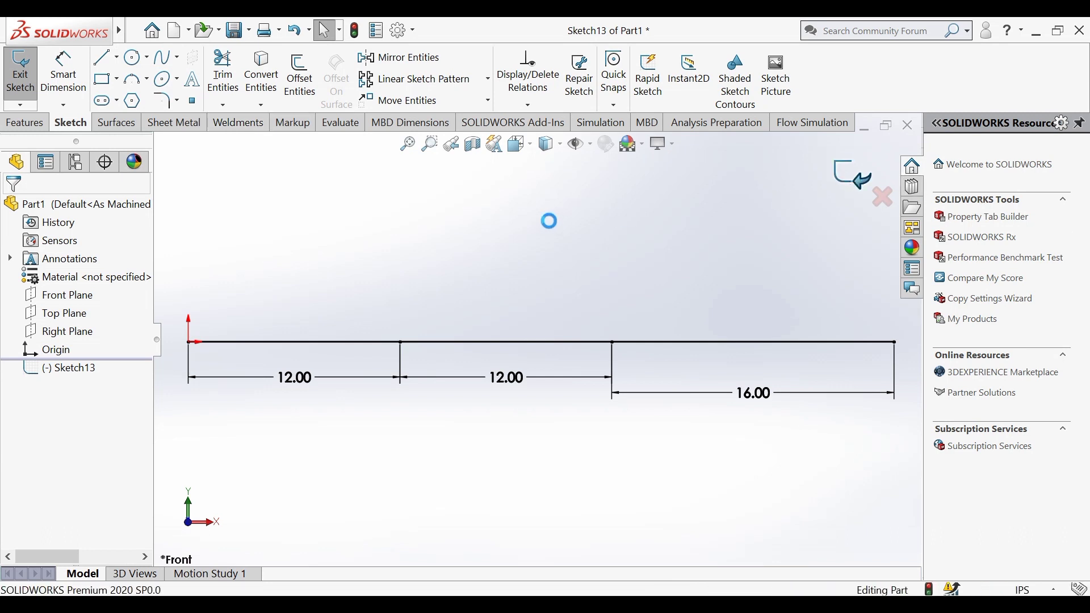
{"action": "key", "text": "ctrl+b"}
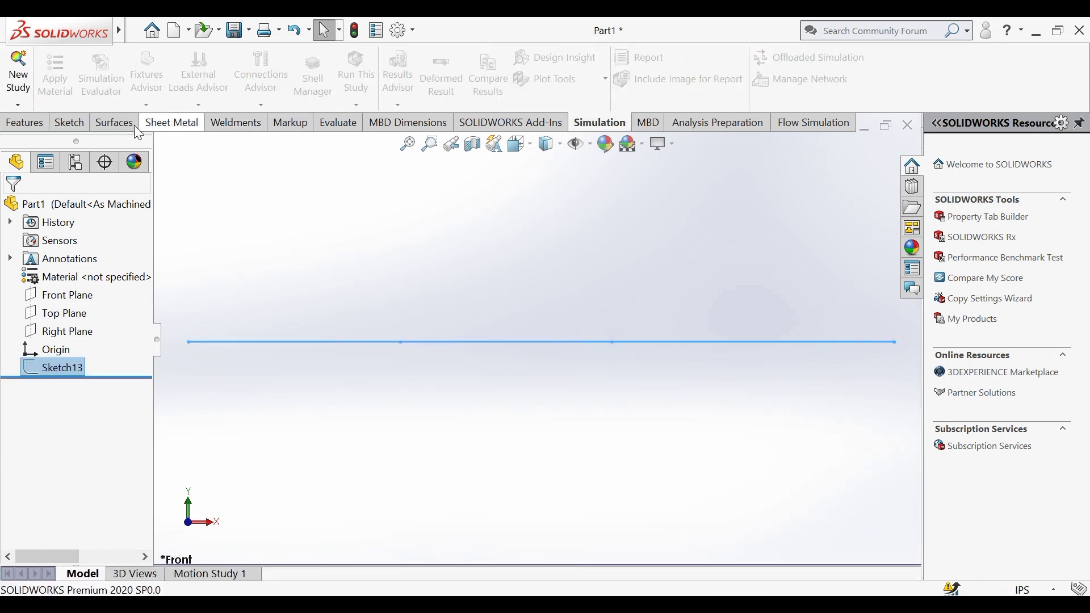
- Add an ISO 33.7 x 4.0 pipe structural member along both 12-inch segments
{"action": "left_click", "coordinate": [145, 124]}
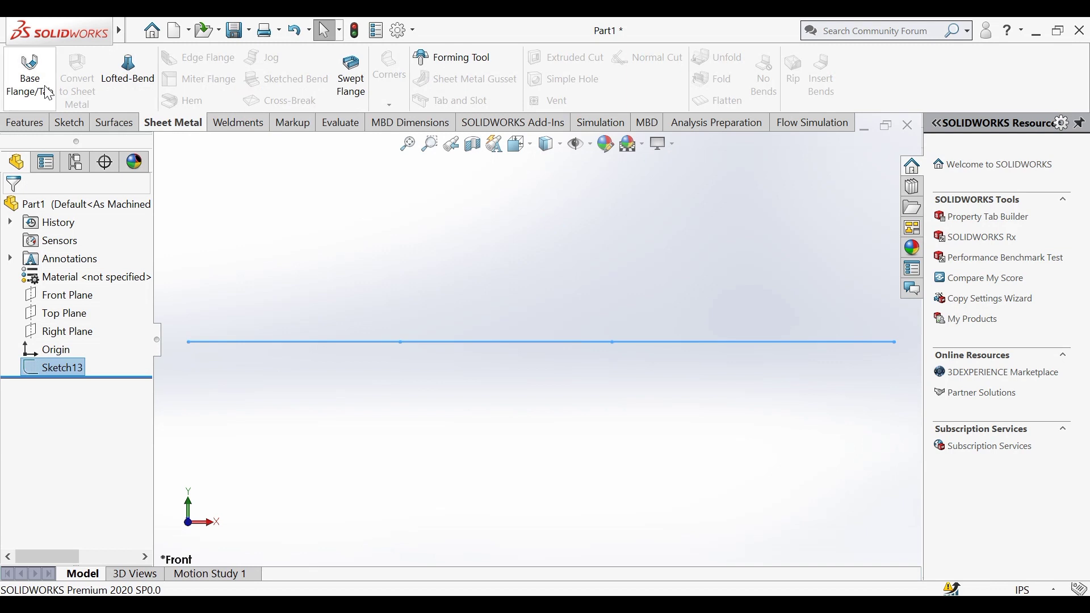
{"action": "left_click", "coordinate": [238, 124]}
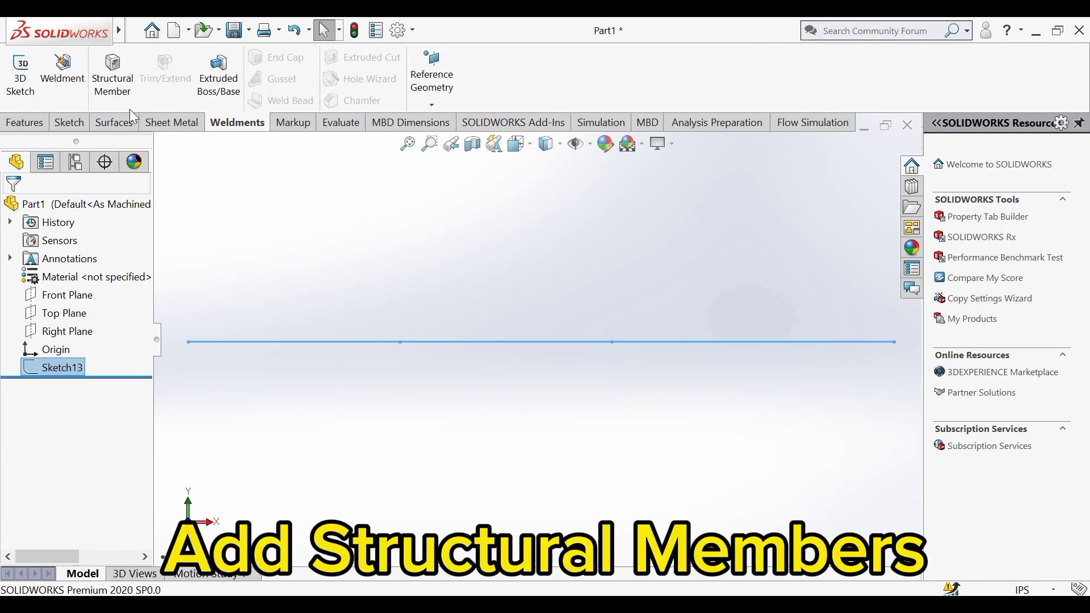
{"action": "left_click", "coordinate": [105, 88]}
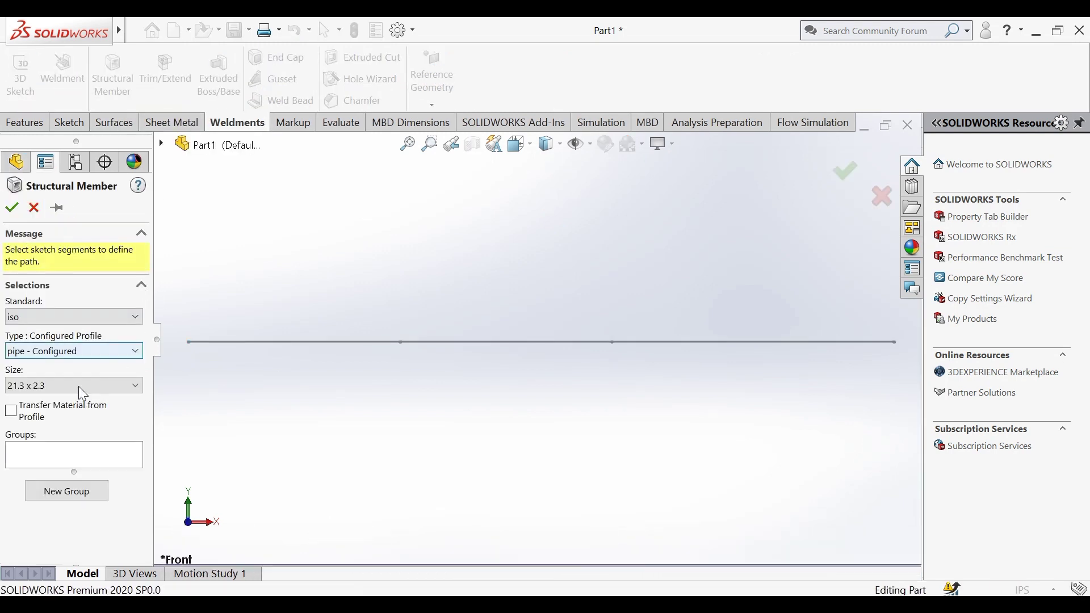
{"action": "left_click", "coordinate": [79, 387]}
{"action": "left_click", "coordinate": [80, 453]}
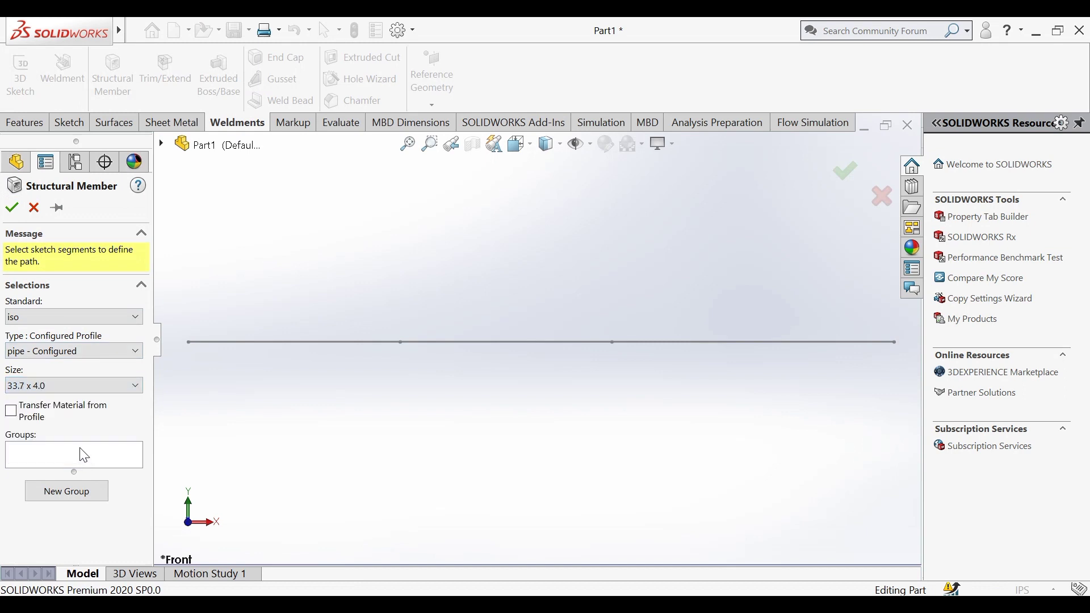
{"action": "left_click", "coordinate": [289, 342]}
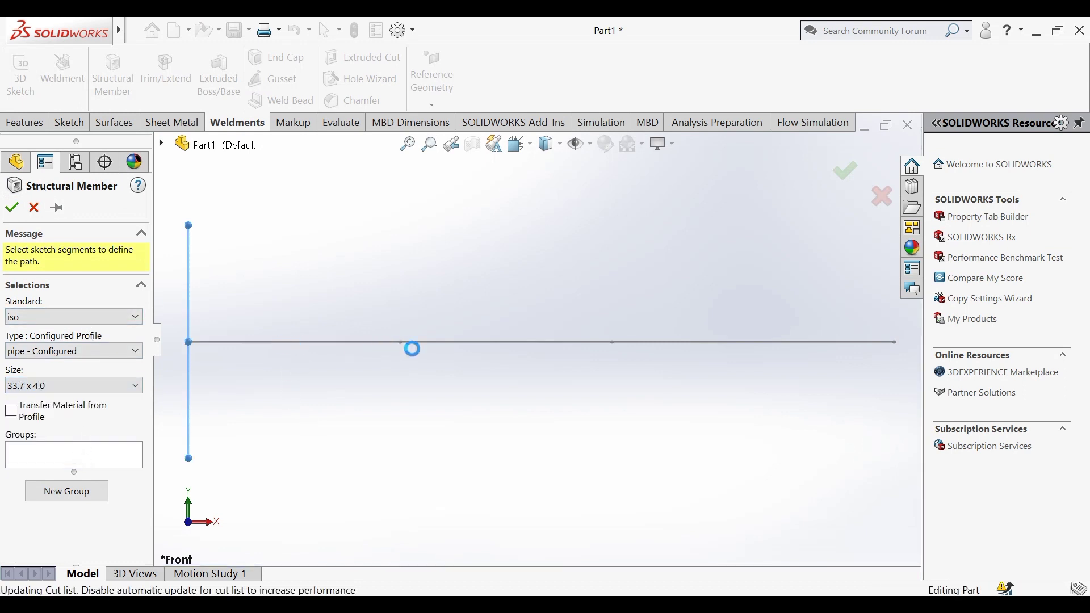
{"action": "left_click", "coordinate": [452, 347]}
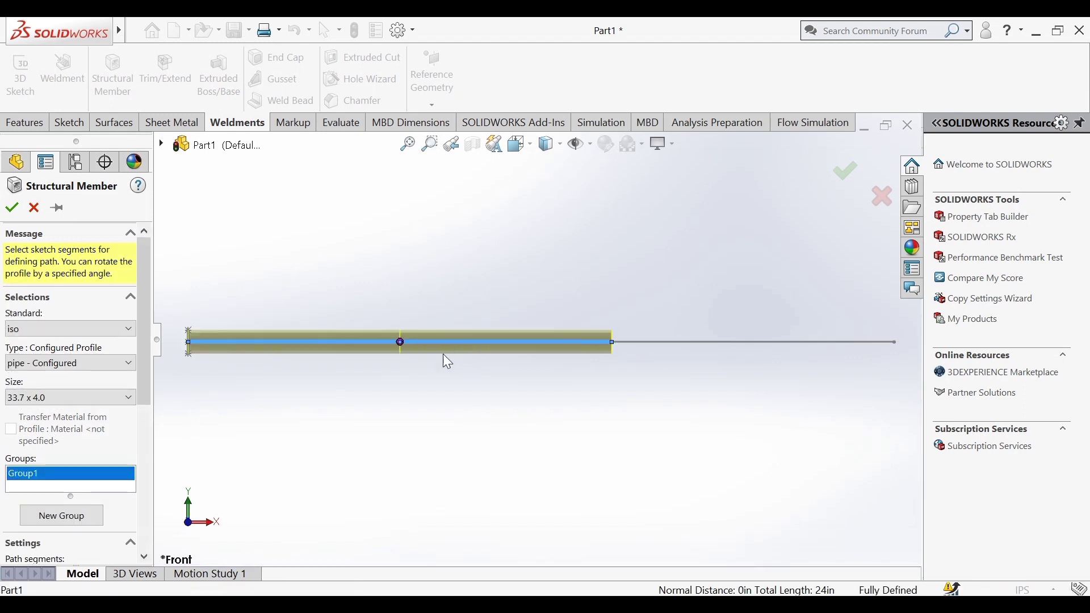
{"action": "left_click", "coordinate": [12, 207]}
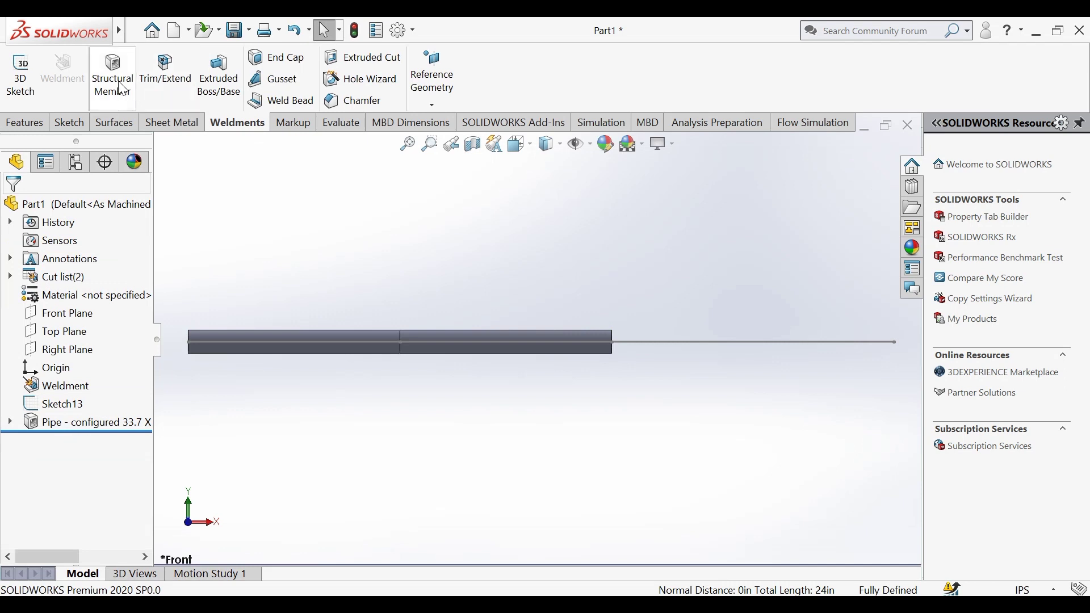
- Add a 21.3 x 2.3 pipe structural member along the 16-inch segment
{"action": "left_click", "coordinate": [120, 81]}
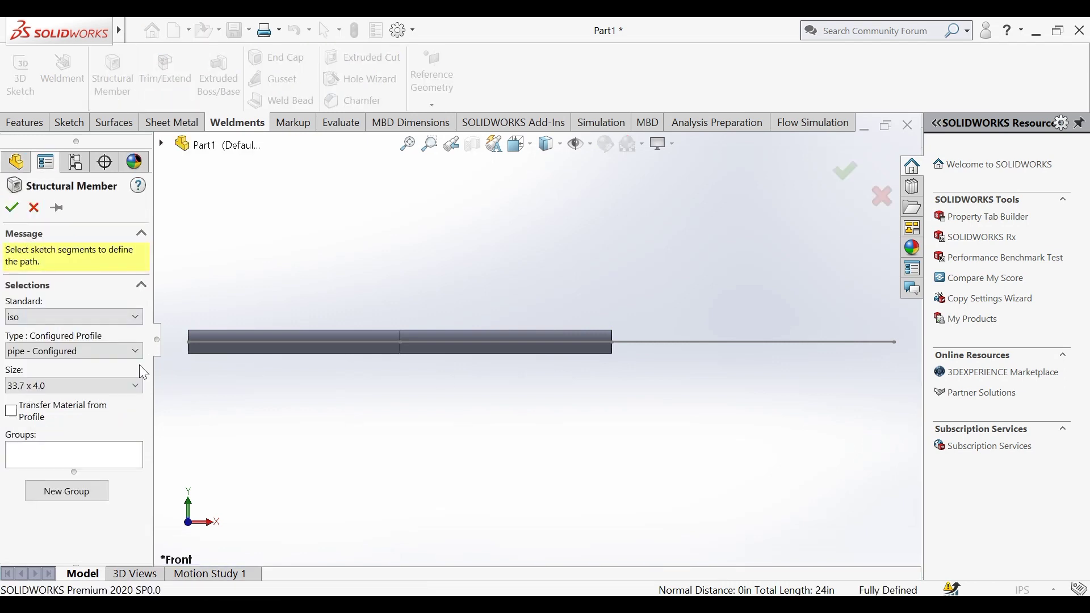
{"action": "left_click", "coordinate": [104, 390]}
{"action": "left_click", "coordinate": [103, 434]}
{"action": "left_click", "coordinate": [646, 346]}
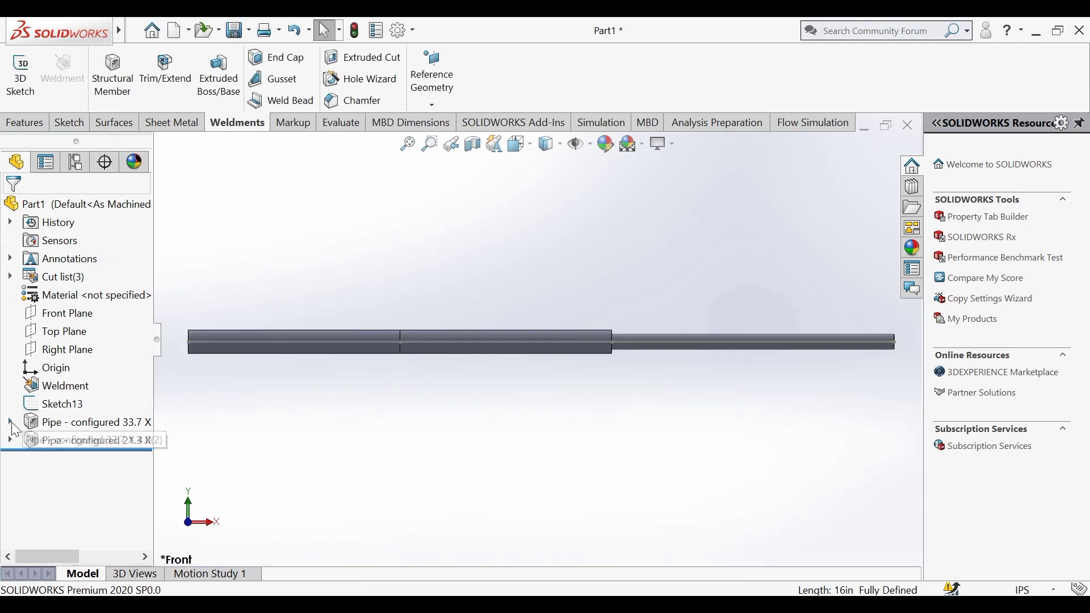
{"action": "left_click", "coordinate": [10, 422]}
- Replace the first pipe's Sketch1 profile with a single Ø1.07-inch circle at the origin
{"action": "left_click", "coordinate": [68, 458]}
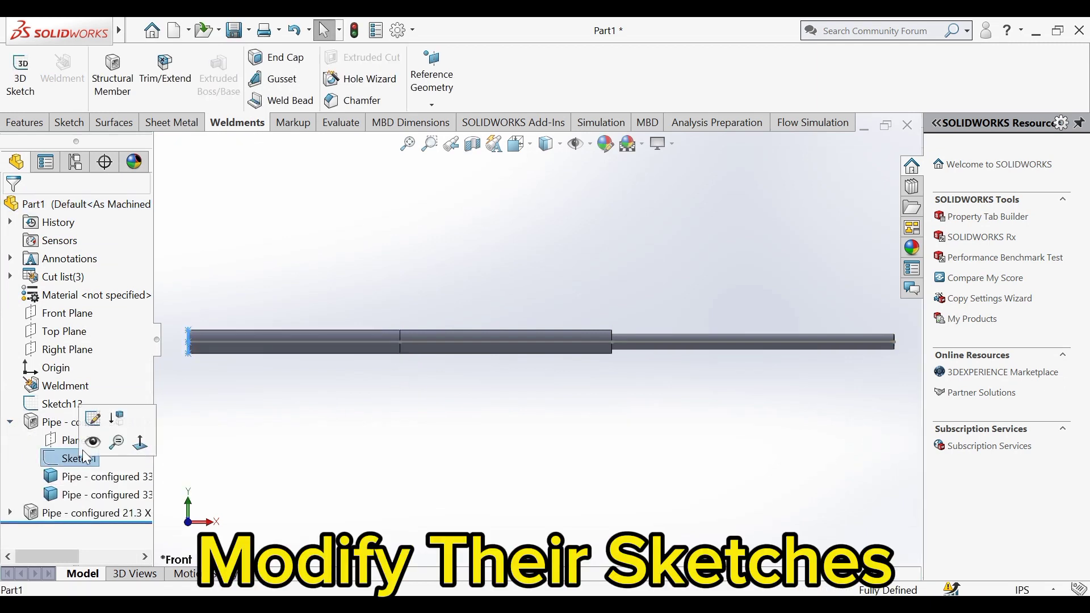
{"action": "left_click", "coordinate": [96, 423]}
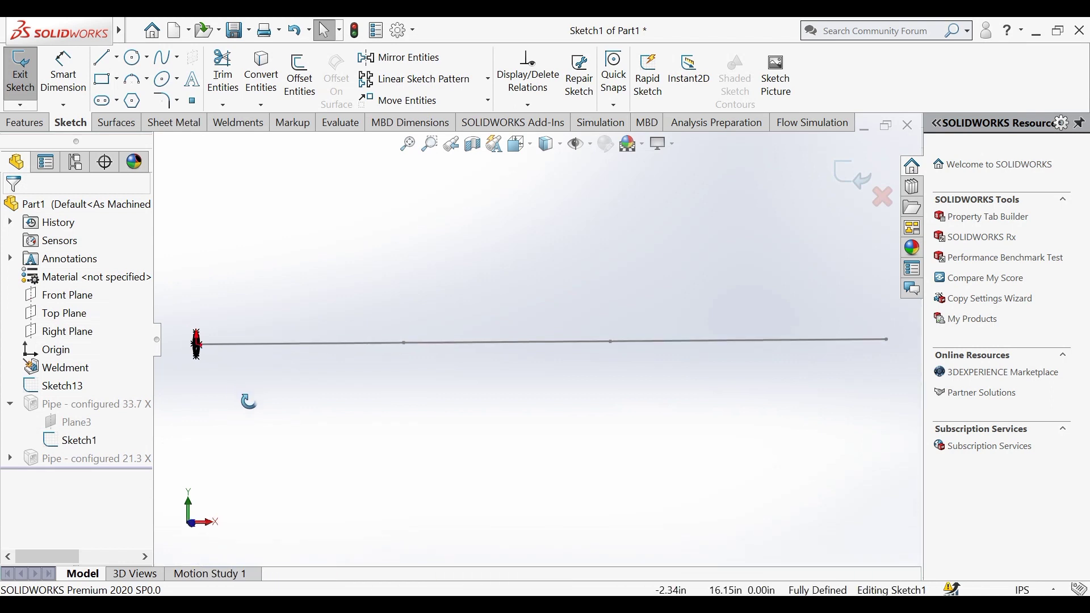
{"action": "middle_click_drag", "start_coordinate": [249, 401], "coordinate": [565, 283]}
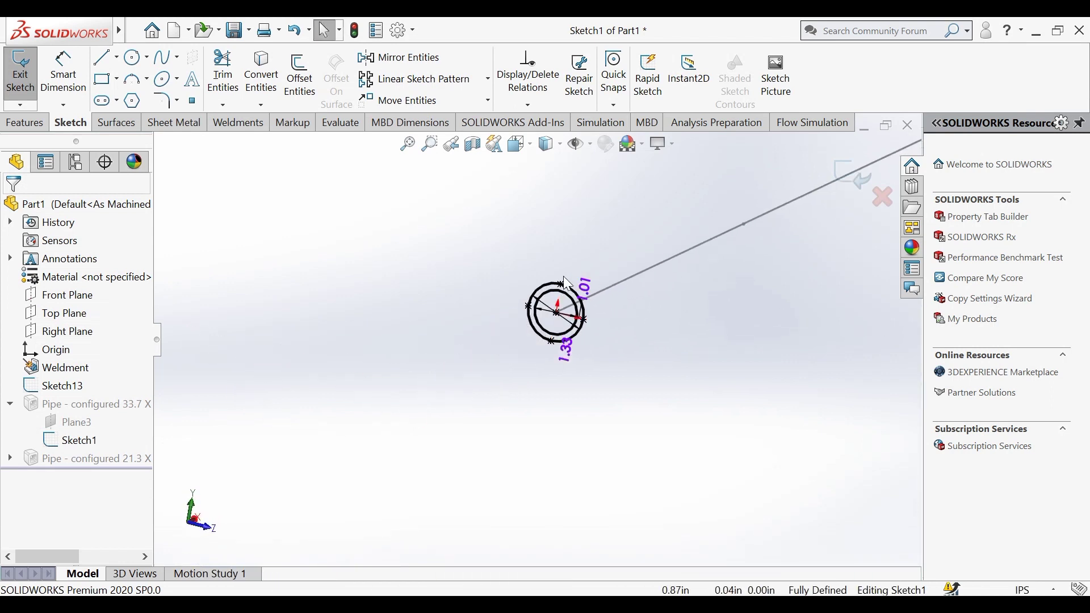
{"action": "left_click_drag", "start_coordinate": [566, 282], "coordinate": [515, 367]}
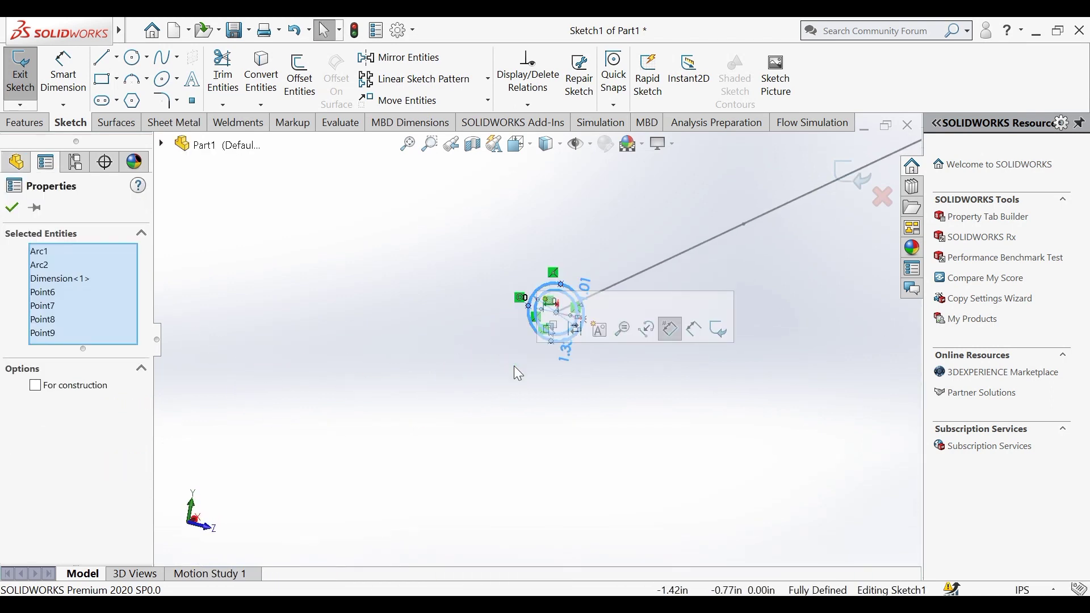
{"action": "key", "text": "Delete"}
{"action": "left_click", "coordinate": [447, 315]}
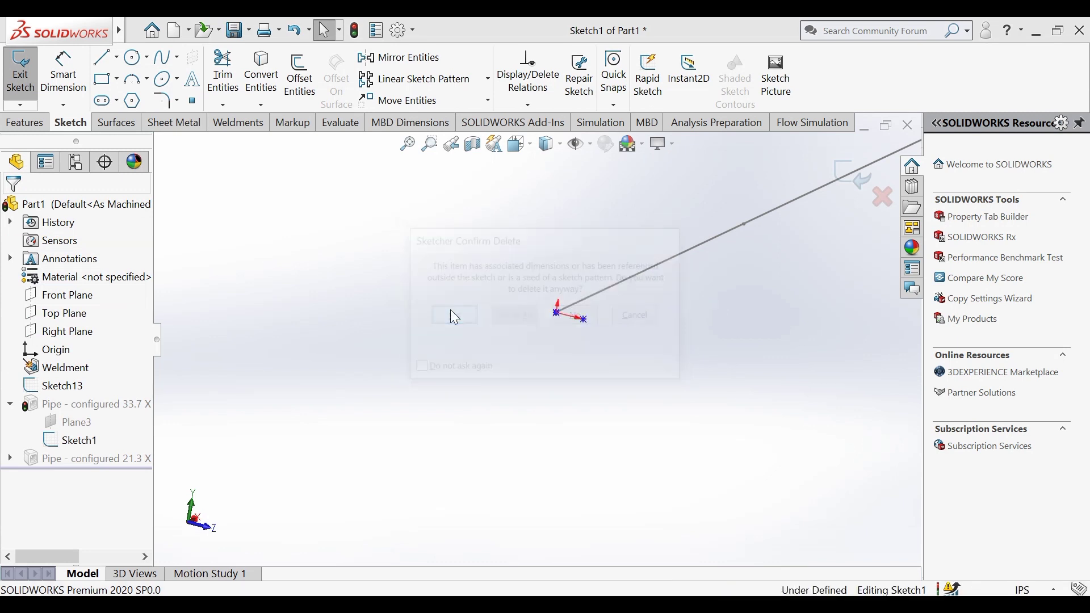
{"action": "left_click", "coordinate": [133, 56]}
{"action": "left_click", "coordinate": [557, 312]}
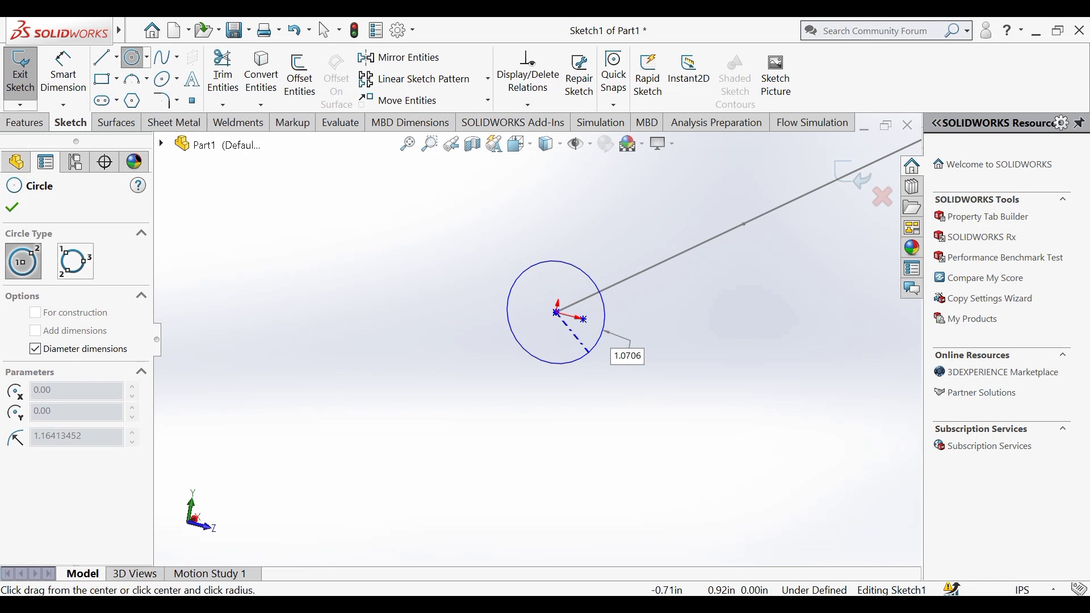
{"action": "key", "text": "Return"}
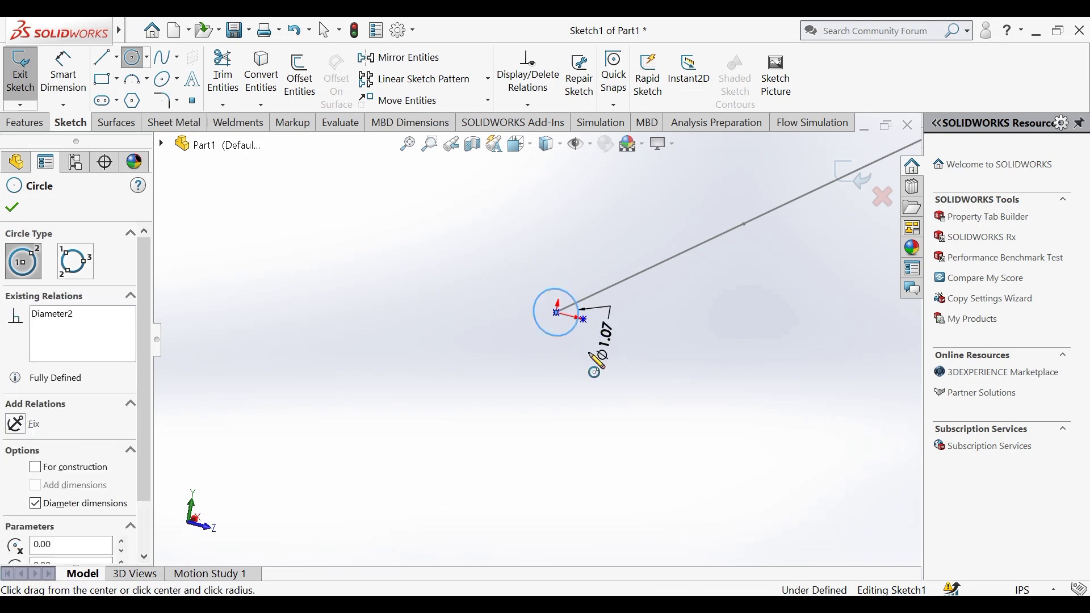
{"action": "left_click", "coordinate": [17, 209]}
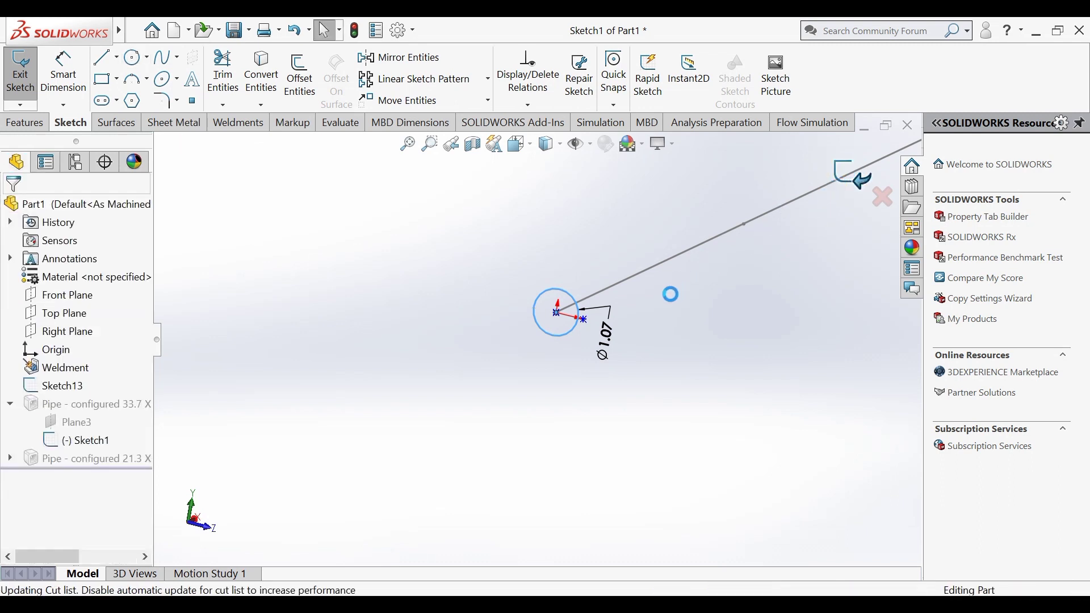
{"action": "scroll", "coordinate": [669, 298], "scroll_direction": "up", "scroll_amount": 5}
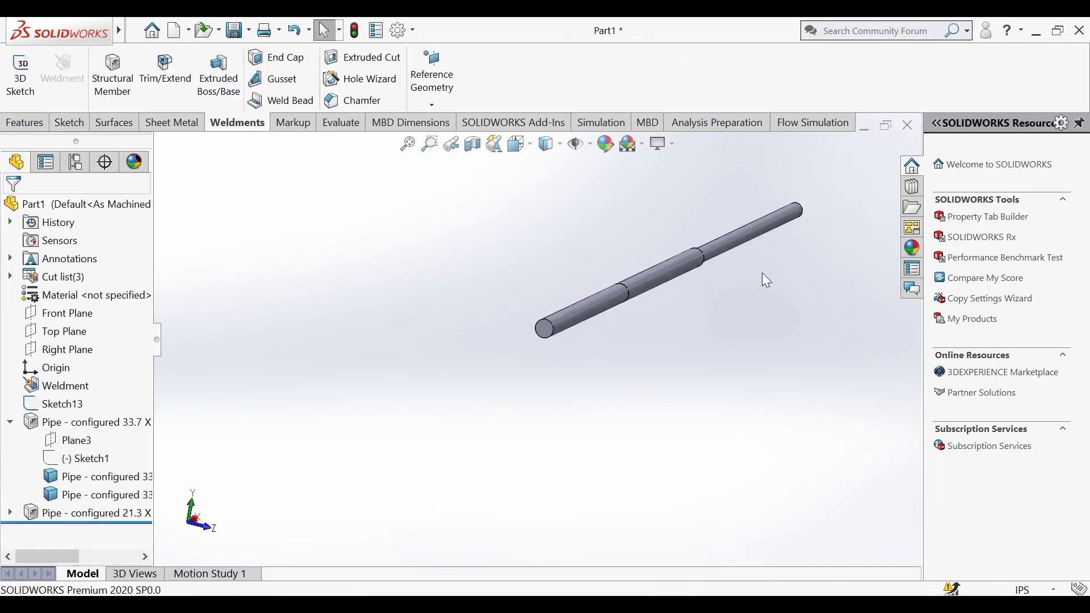
- Expand the 21.3 pipe feature in the tree and select its profile, Sketch14
{"action": "mouse_move", "coordinate": [762, 272]}
{"action": "middle_mouse_down"}
{"action": "mouse_move", "coordinate": [605, 354]}
{"action": "mouse_move", "coordinate": [596, 382]}
{"action": "mouse_move", "coordinate": [649, 380]}
{"action": "middle_mouse_up"}
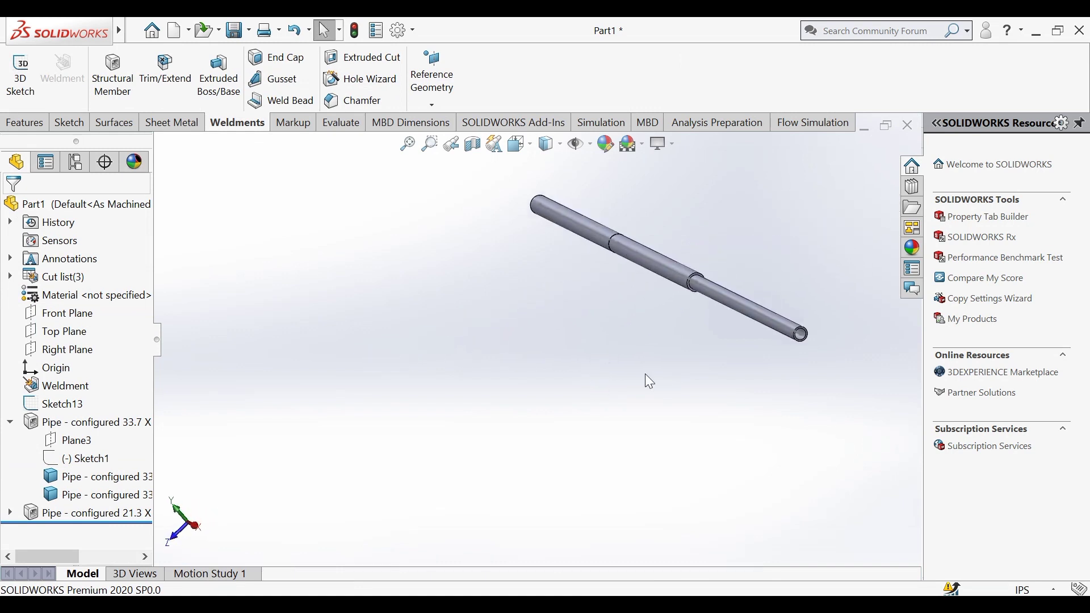
{"action": "scroll", "coordinate": [761, 285], "scroll_direction": "down", "scroll_amount": 2}
{"action": "scroll", "coordinate": [764, 285], "scroll_direction": "down", "scroll_amount": 3}
{"action": "scroll", "coordinate": [764, 286], "scroll_direction": "down", "scroll_amount": 1}
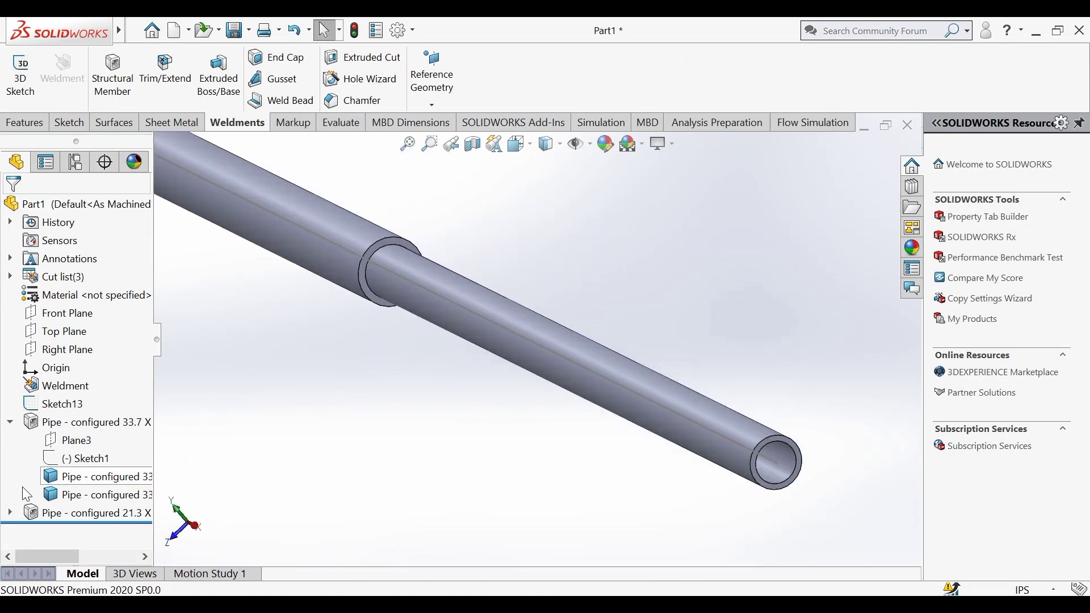
{"action": "left_click", "coordinate": [11, 512]}
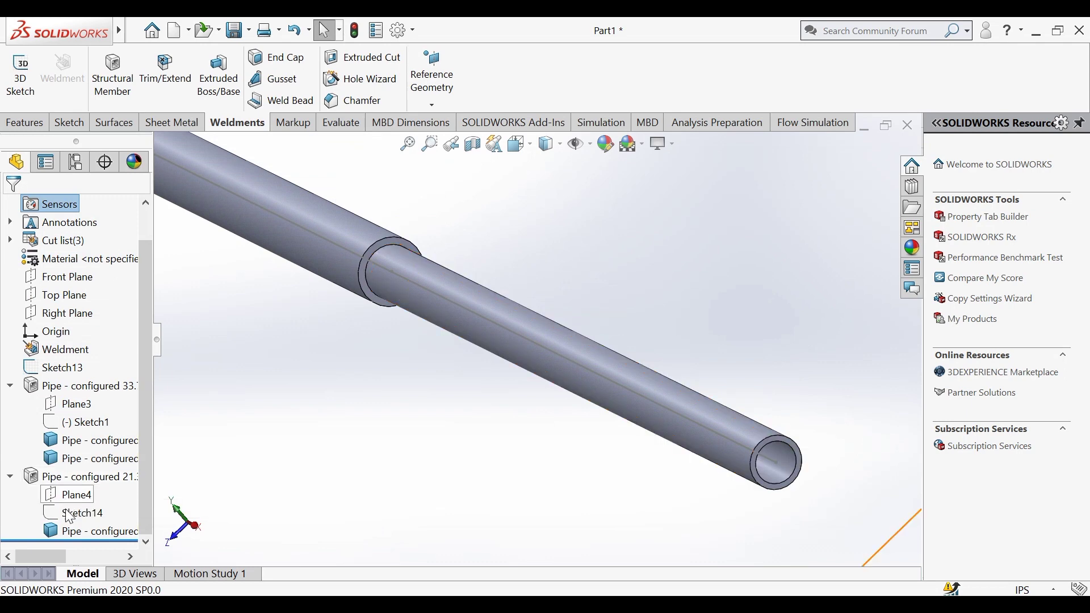
{"action": "left_click", "coordinate": [72, 511]}
- Replace Sketch14's concentric circles with one centered Ø.6182 circle, making the thin section solid
{"action": "left_click", "coordinate": [79, 468]}
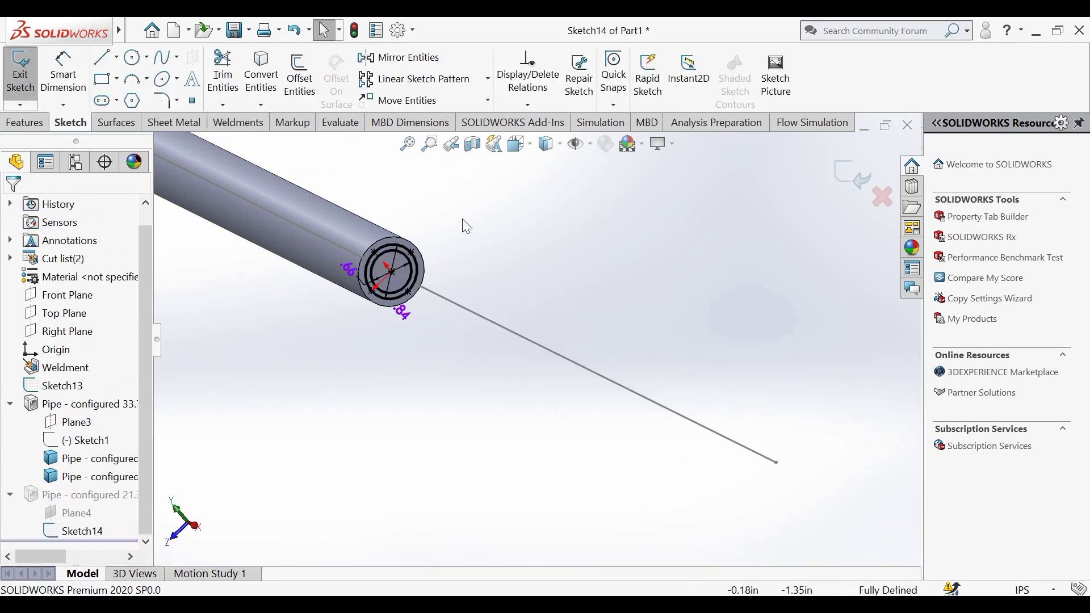
{"action": "left_click_drag", "start_coordinate": [464, 219], "coordinate": [326, 345]}
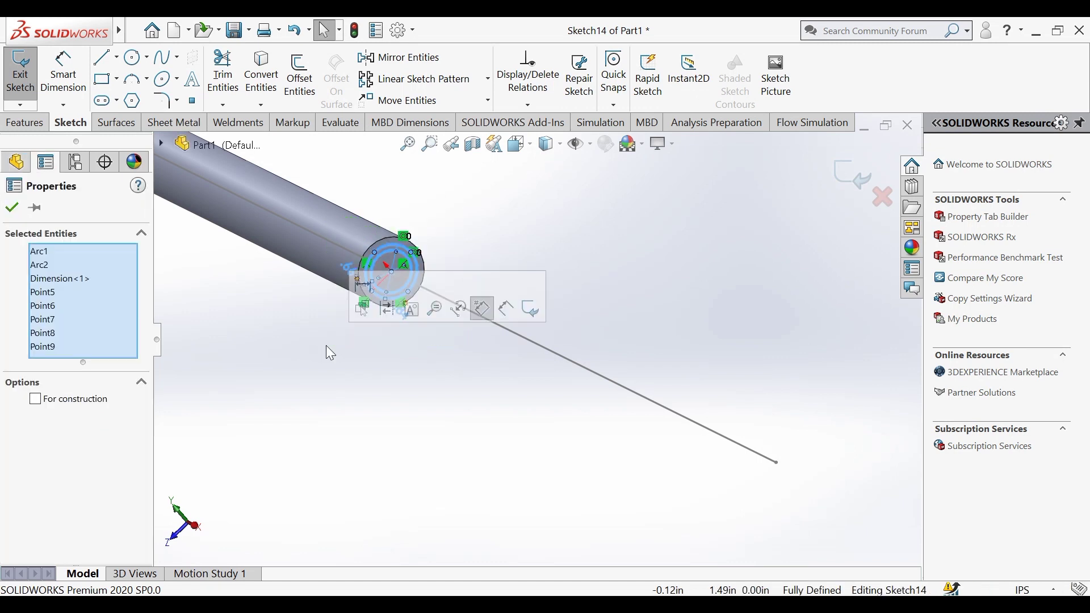
{"action": "key", "text": "Delete"}
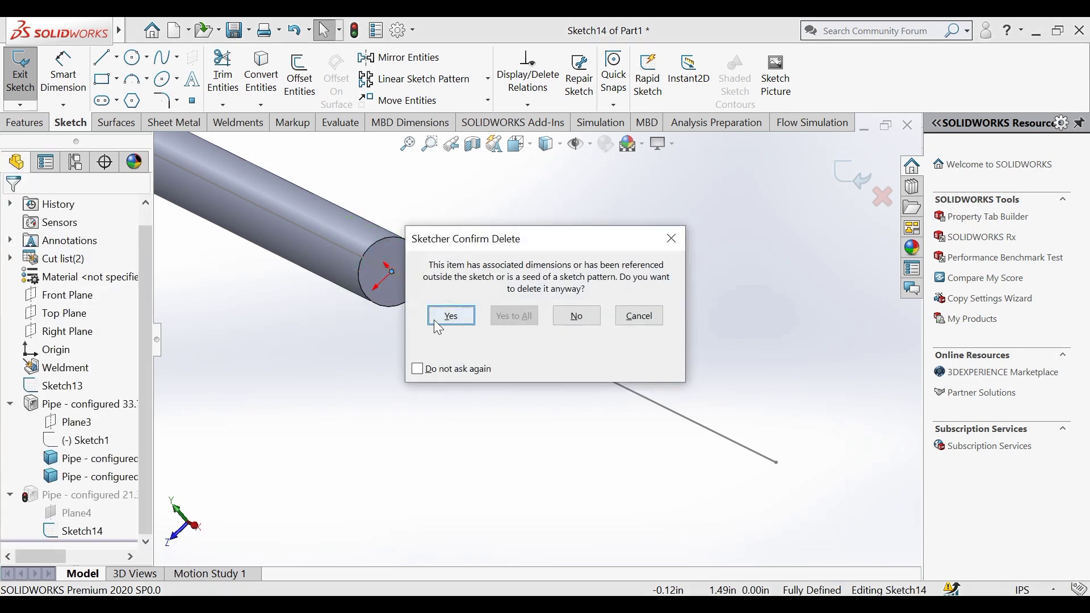
{"action": "left_click", "coordinate": [435, 322]}
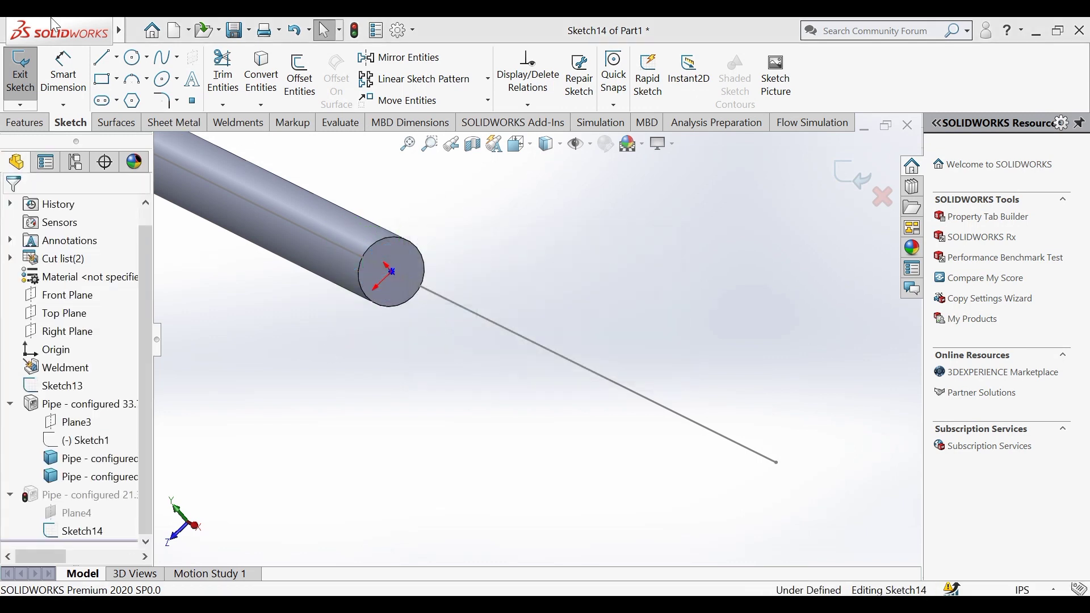
{"action": "left_click", "coordinate": [132, 59]}
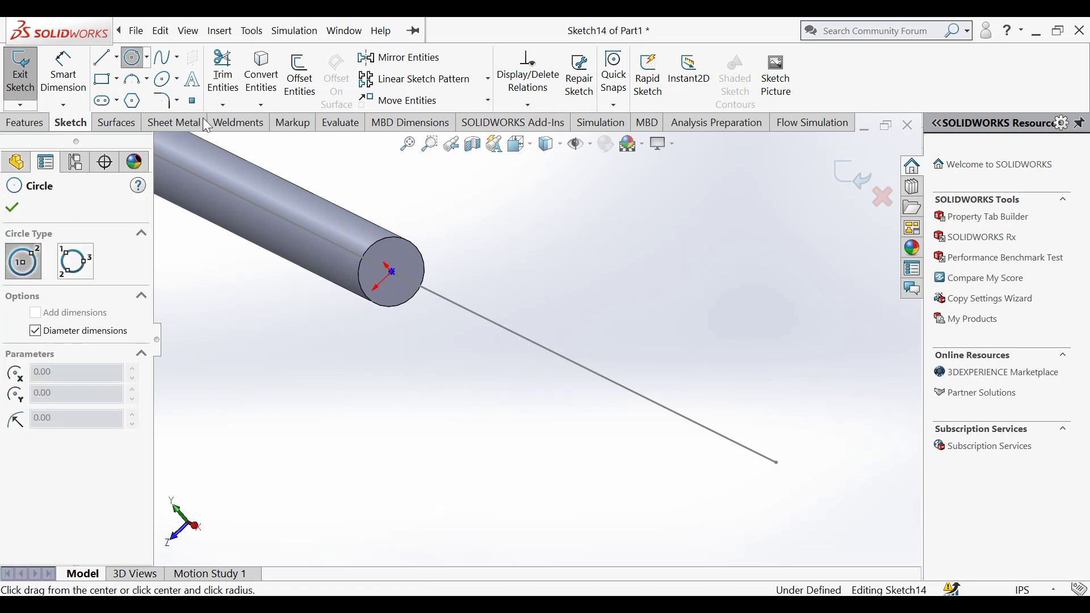
{"action": "left_click", "coordinate": [392, 272]}
{"action": "type", "text": ".6182"}
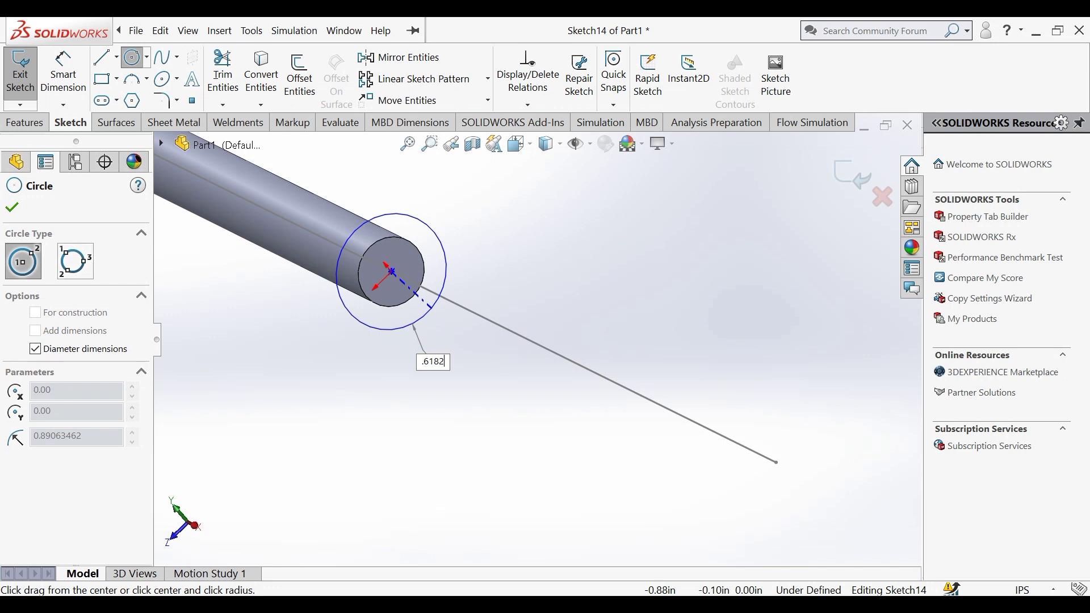
{"action": "key", "text": "Return"}
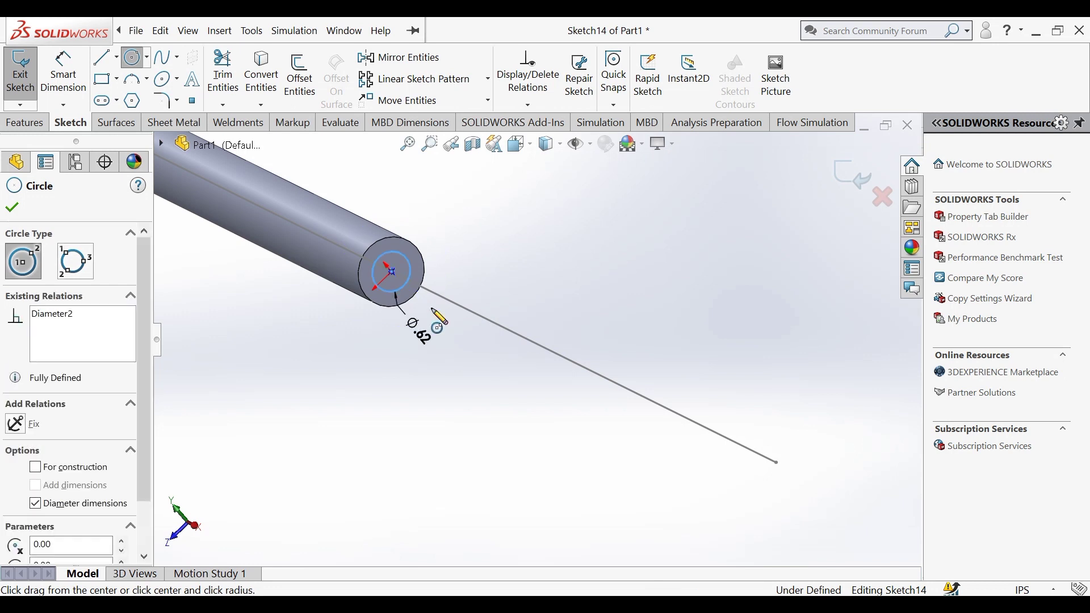
{"action": "left_click", "coordinate": [12, 212]}
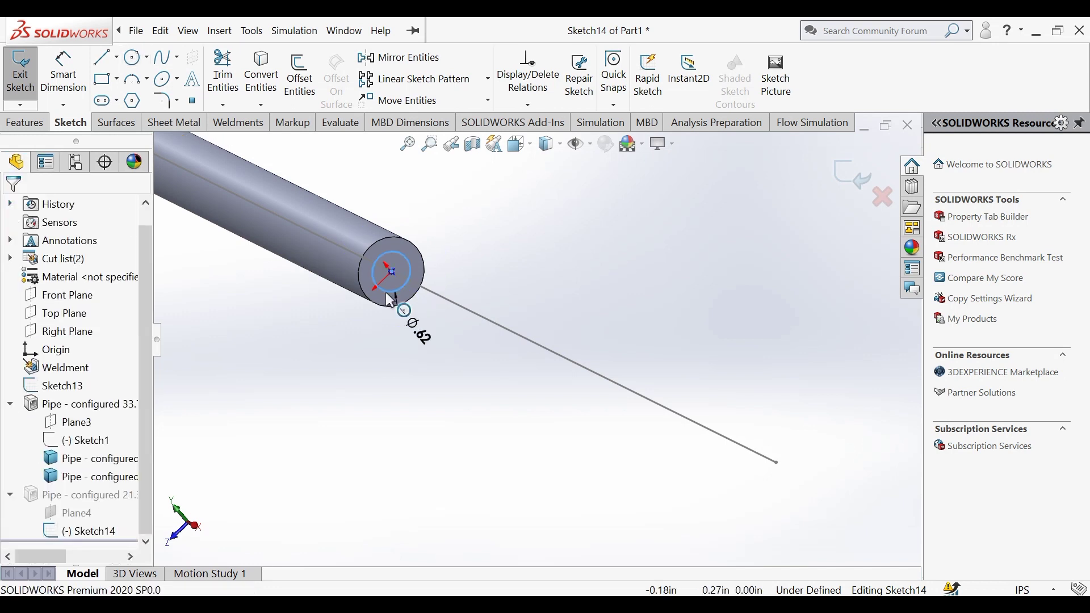
{"action": "left_click", "coordinate": [865, 188]}
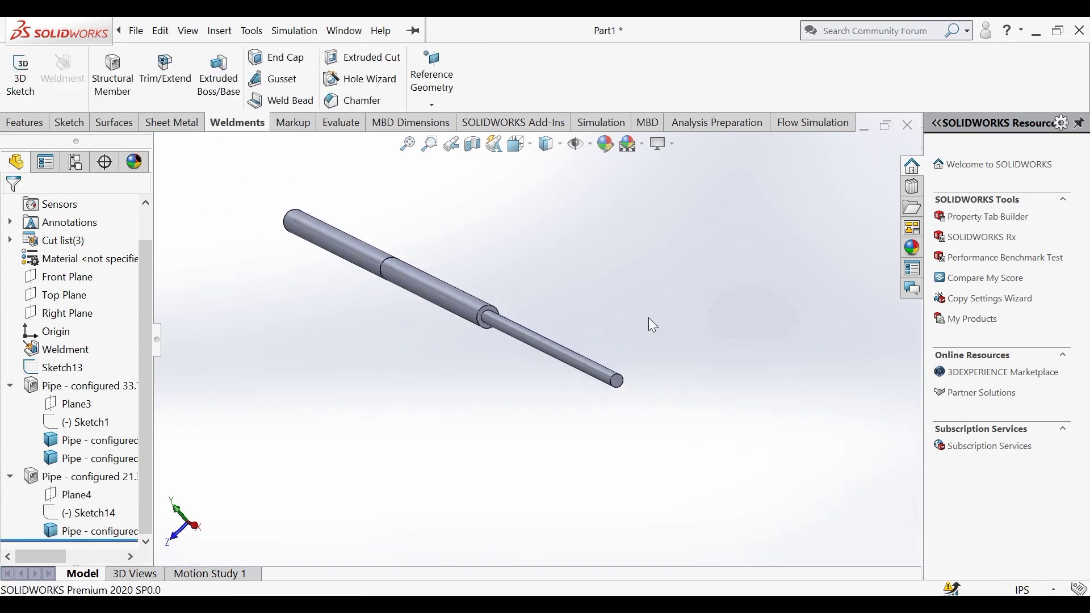
{"action": "scroll", "coordinate": [357, 232], "scroll_direction": "down", "scroll_amount": 2}
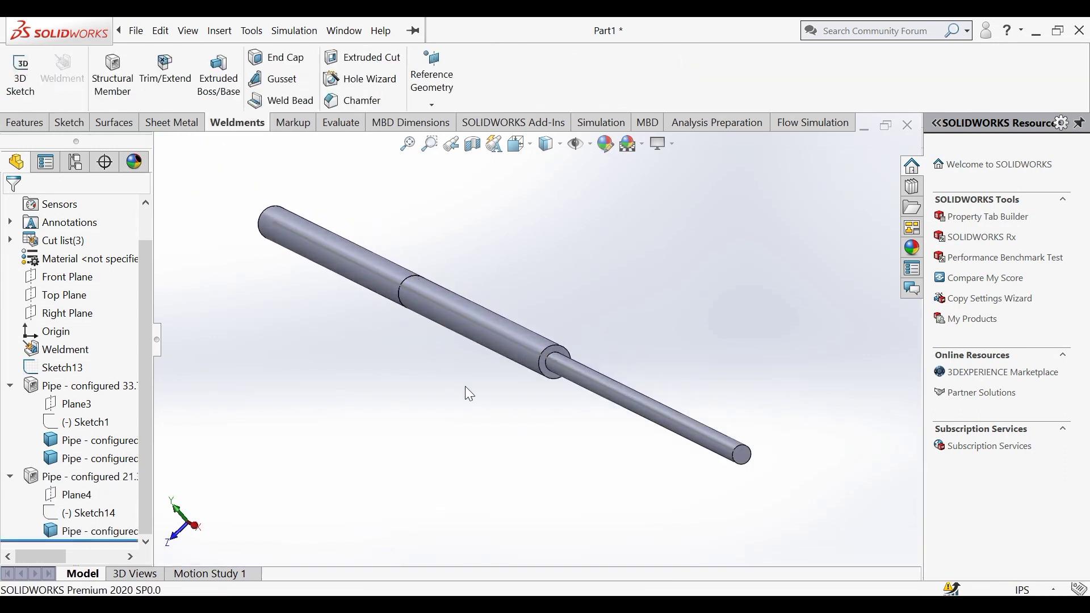
{"action": "mouse_move", "coordinate": [465, 386]}
{"action": "middle_mouse_down"}
{"action": "mouse_move", "coordinate": [469, 372]}
{"action": "mouse_move", "coordinate": [531, 390]}
{"action": "mouse_move", "coordinate": [386, 307]}
{"action": "mouse_move", "coordinate": [609, 301]}
{"action": "middle_mouse_up"}
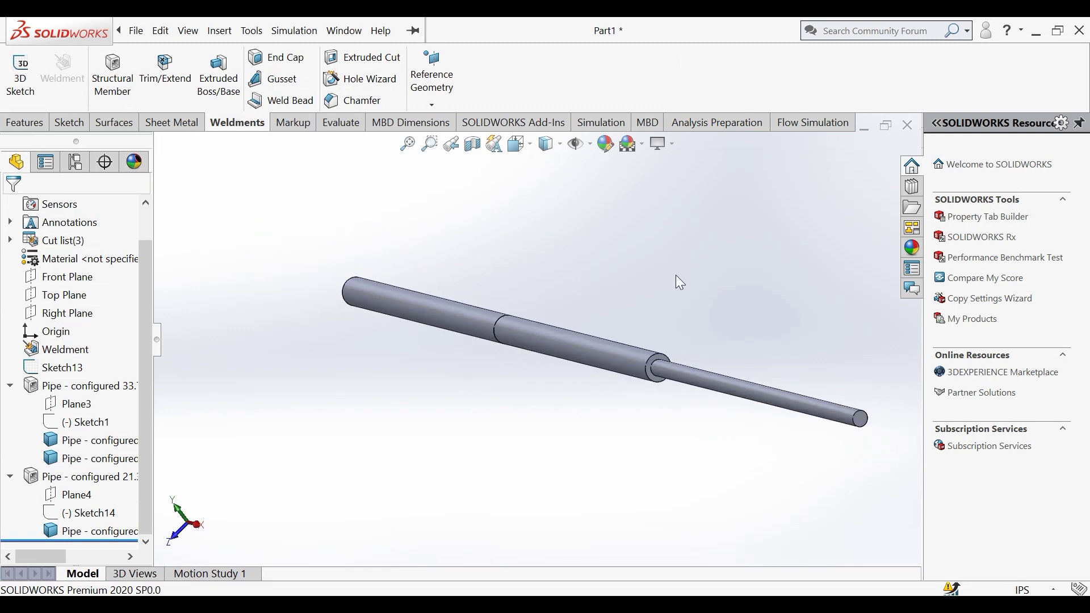
- Create a new static study, Static 1, from the Simulation tools
{"action": "left_click", "coordinate": [591, 121]}
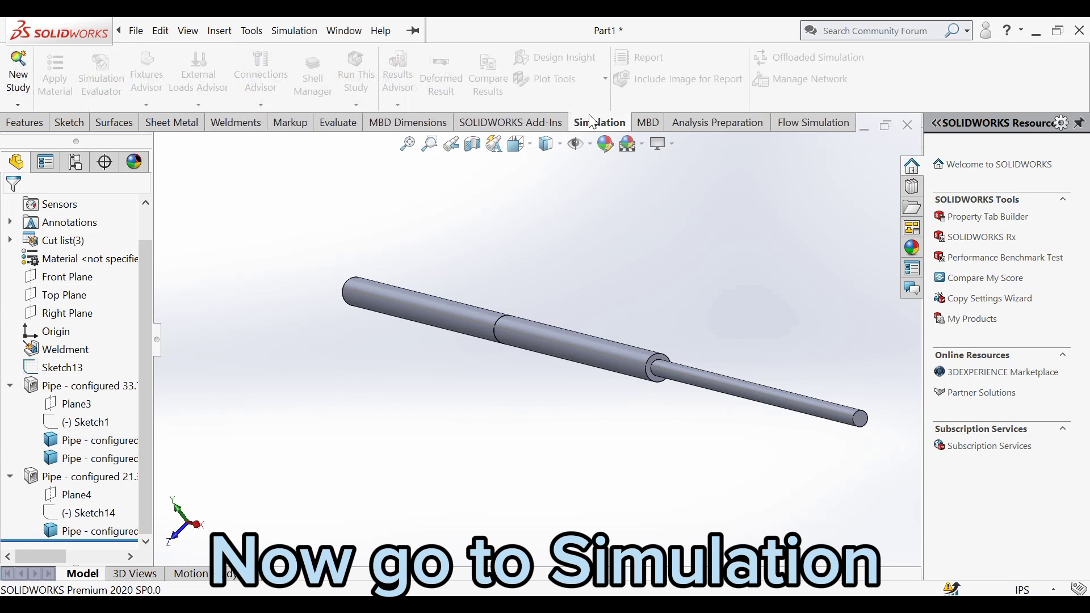
{"action": "left_click", "coordinate": [18, 74]}
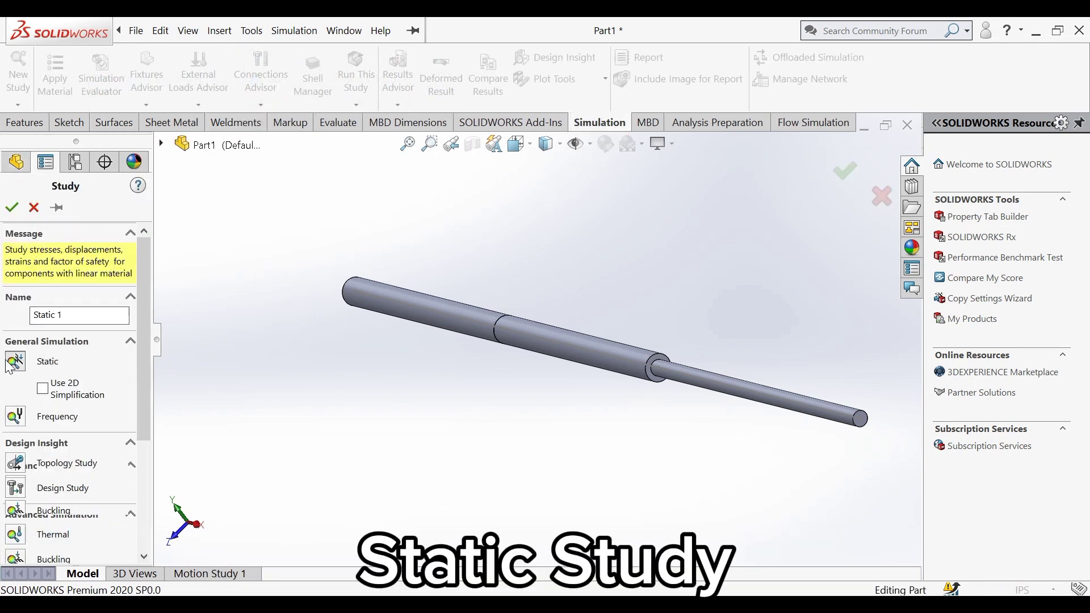
{"action": "left_click", "coordinate": [13, 207]}
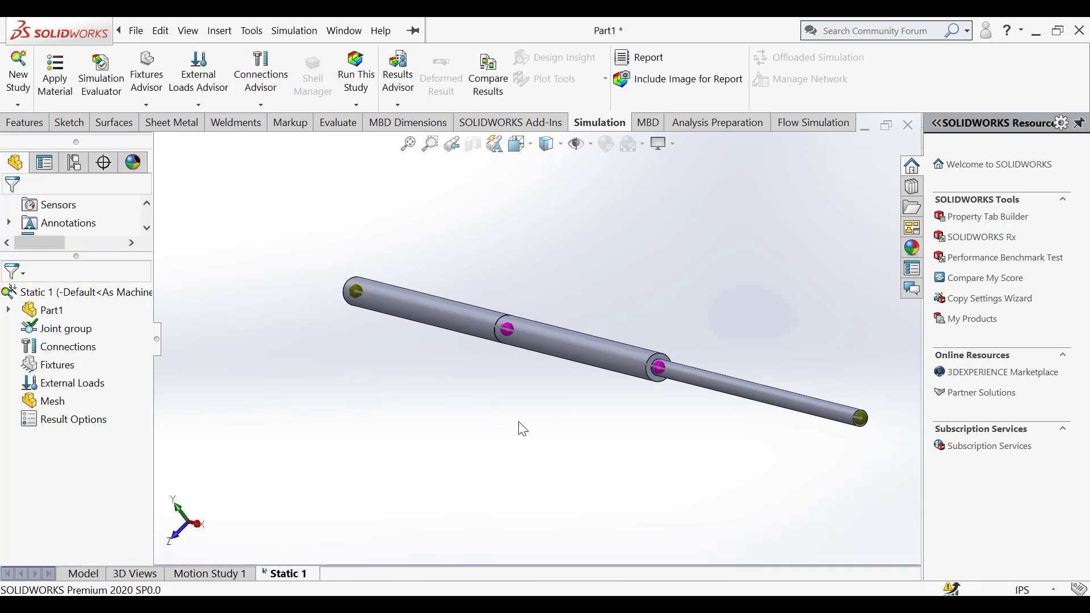
- Assign AISI 304 steel as the stepped rod's material
{"action": "scroll", "coordinate": [567, 405], "scroll_direction": "up", "scroll_amount": 2}
{"action": "scroll", "coordinate": [636, 376], "scroll_direction": "down", "scroll_amount": 2}
{"action": "scroll", "coordinate": [636, 376], "scroll_direction": "down", "scroll_amount": 2}
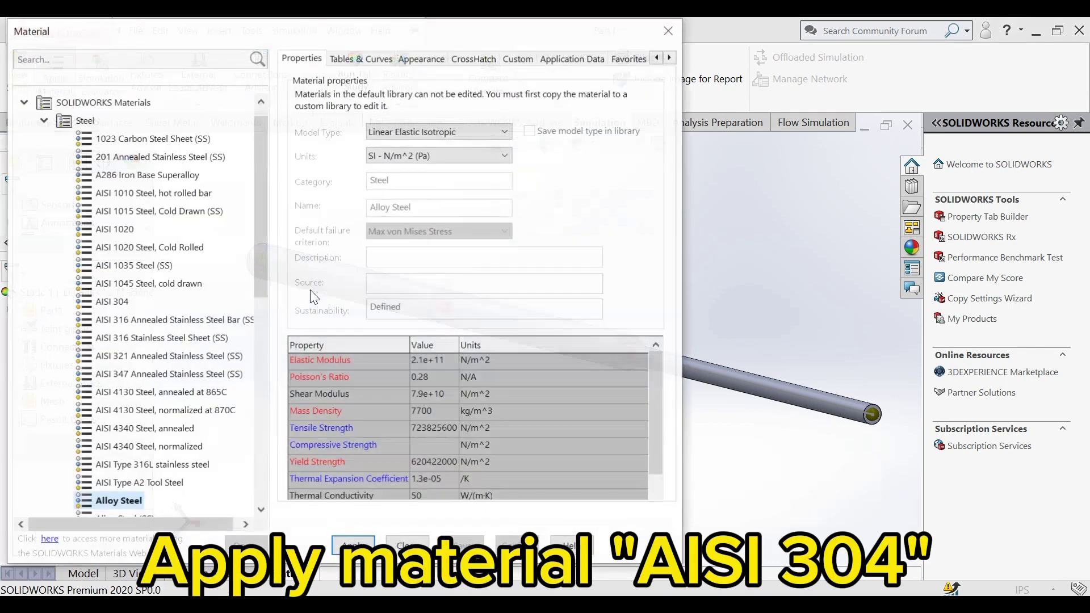
{"action": "left_click", "coordinate": [115, 304]}
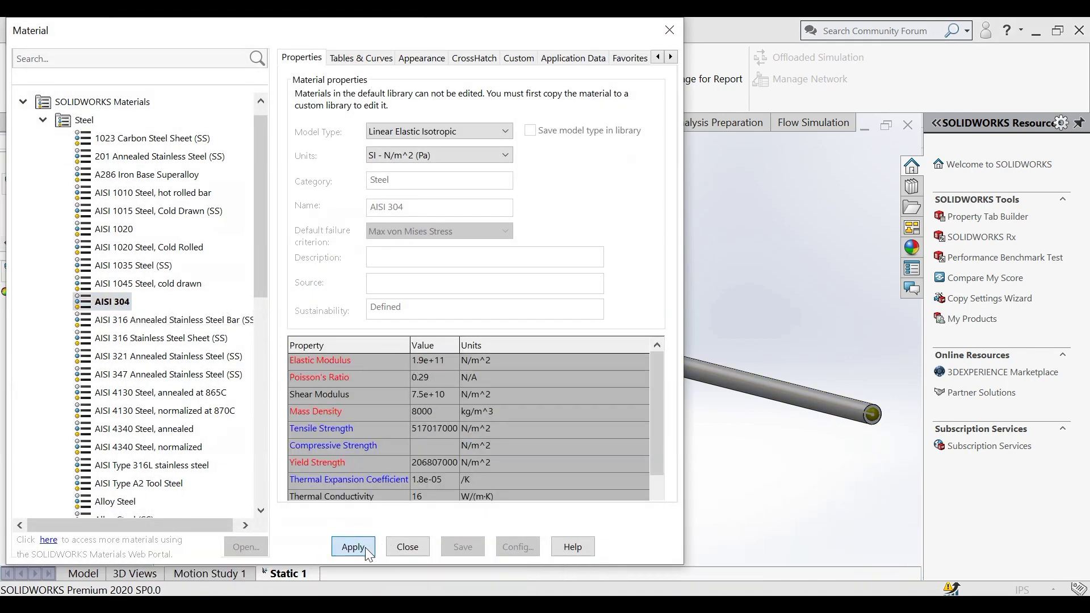
{"action": "left_click", "coordinate": [408, 546]}
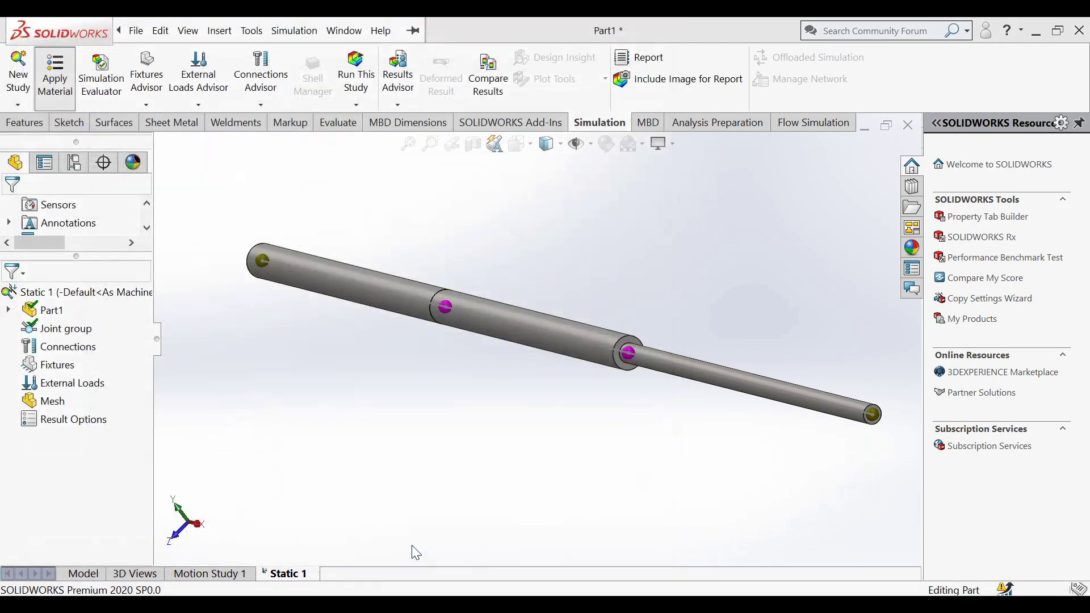
- Anchor the pipe's left-end joint with a Fixed Geometry fixture (Fixed-1)
{"action": "left_click", "coordinate": [151, 106]}
{"action": "left_click", "coordinate": [167, 144]}
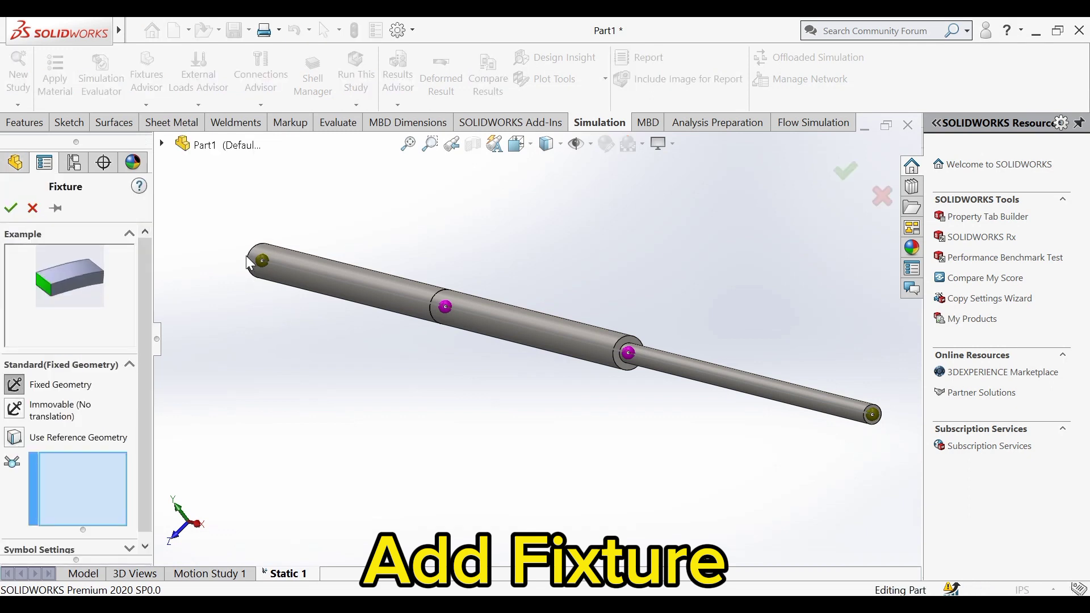
{"action": "scroll", "coordinate": [327, 273], "scroll_direction": "down", "scroll_amount": 3}
{"action": "scroll", "coordinate": [330, 274], "scroll_direction": "down", "scroll_amount": 3}
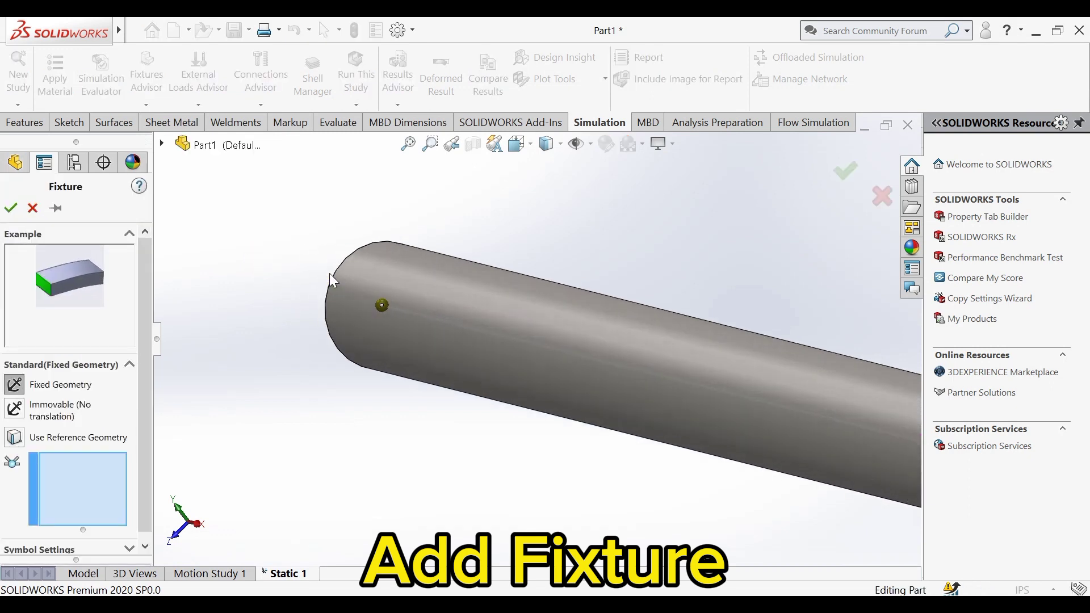
{"action": "left_click", "coordinate": [382, 307]}
{"action": "scroll", "coordinate": [307, 381], "scroll_direction": "up", "scroll_amount": 3}
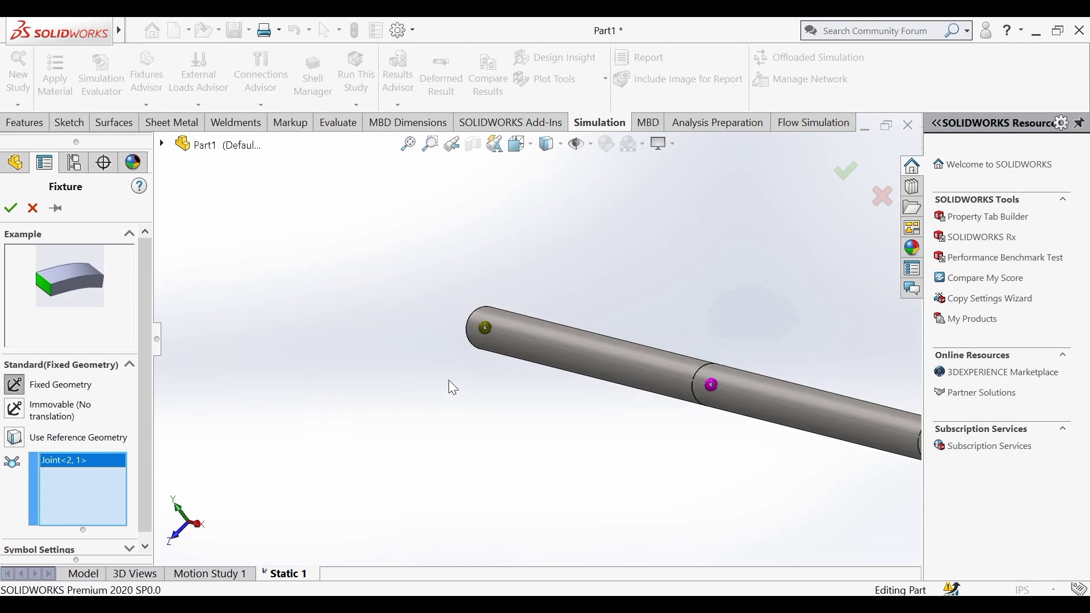
{"action": "middle_click_drag", "start_coordinate": [479, 403], "coordinate": [517, 429]}
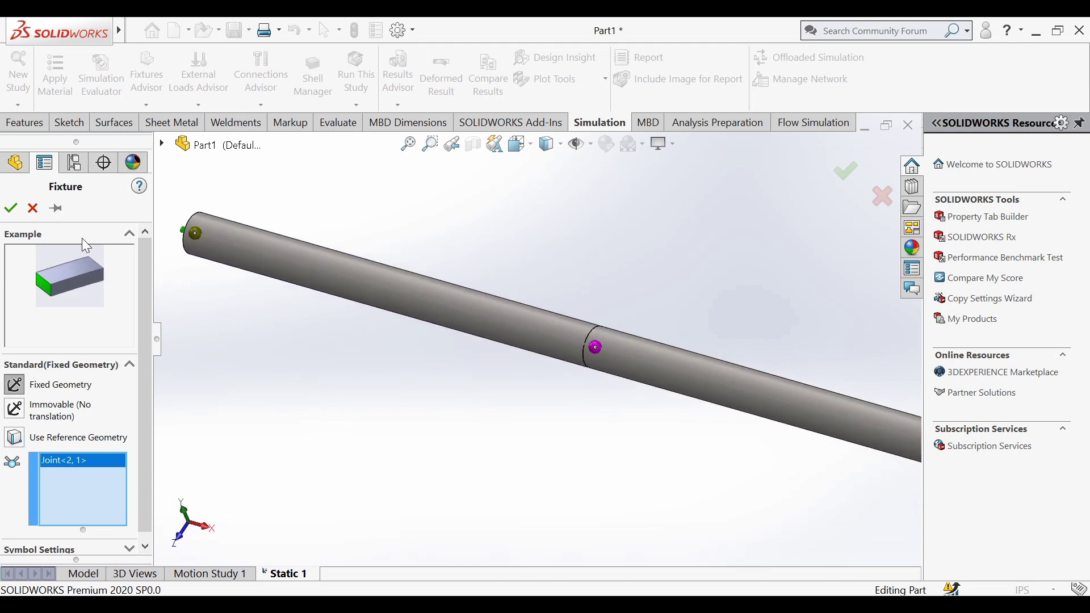
{"action": "left_click", "coordinate": [10, 208]}
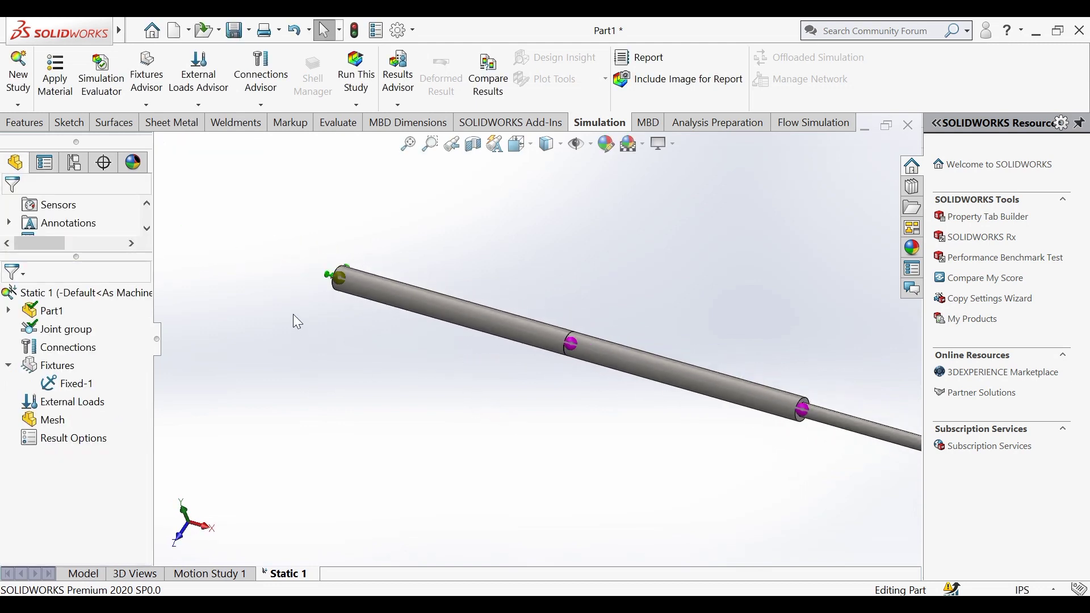
{"action": "scroll", "coordinate": [472, 389], "scroll_direction": "up", "scroll_amount": 3}
{"action": "scroll", "coordinate": [835, 440], "scroll_direction": "down", "scroll_amount": 3}
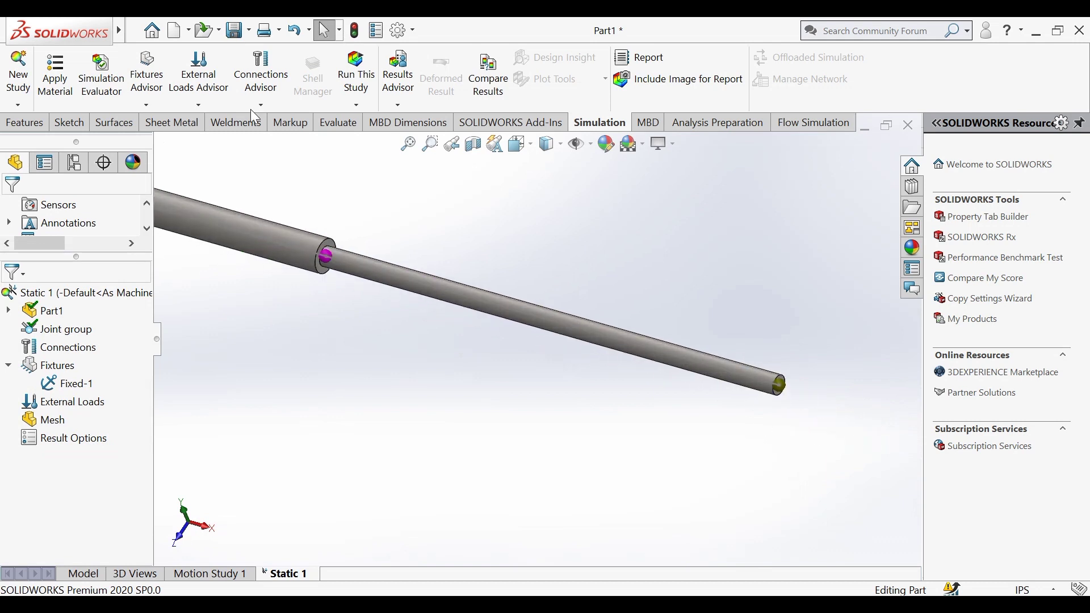
{"action": "left_click", "coordinate": [198, 105]}
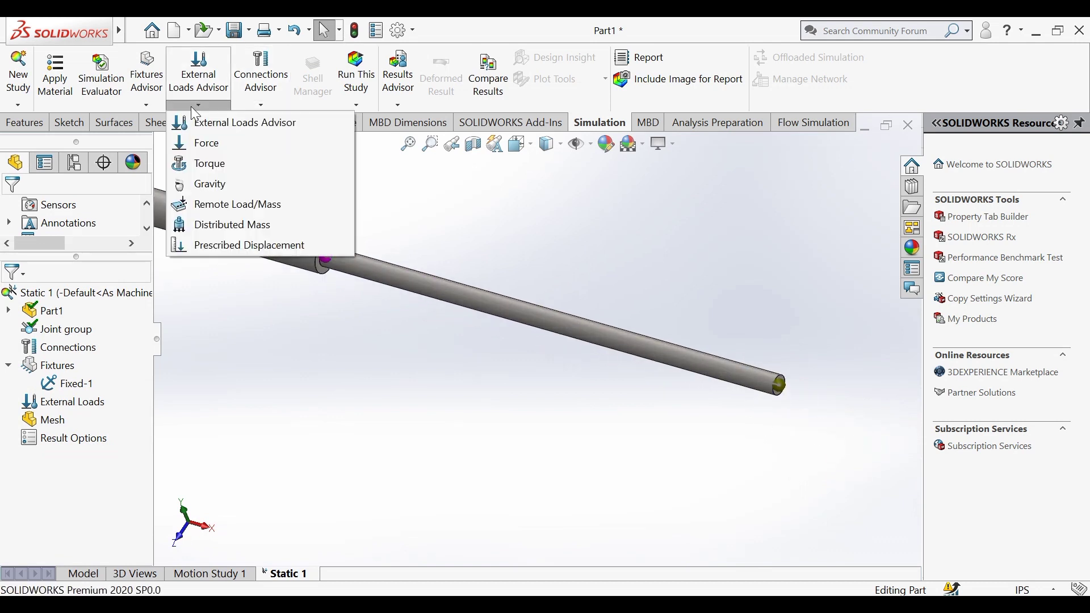
- Define a force on the free-end joint, normal to Right Plane, with its magnitude field selected
{"action": "left_click", "coordinate": [208, 146]}
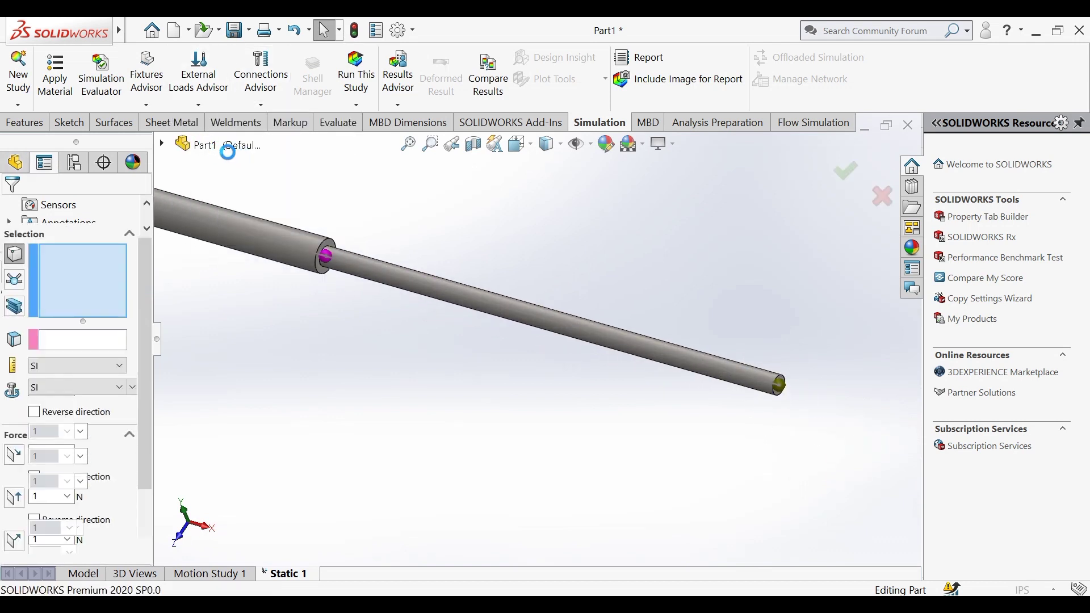
{"action": "left_click", "coordinate": [14, 279]}
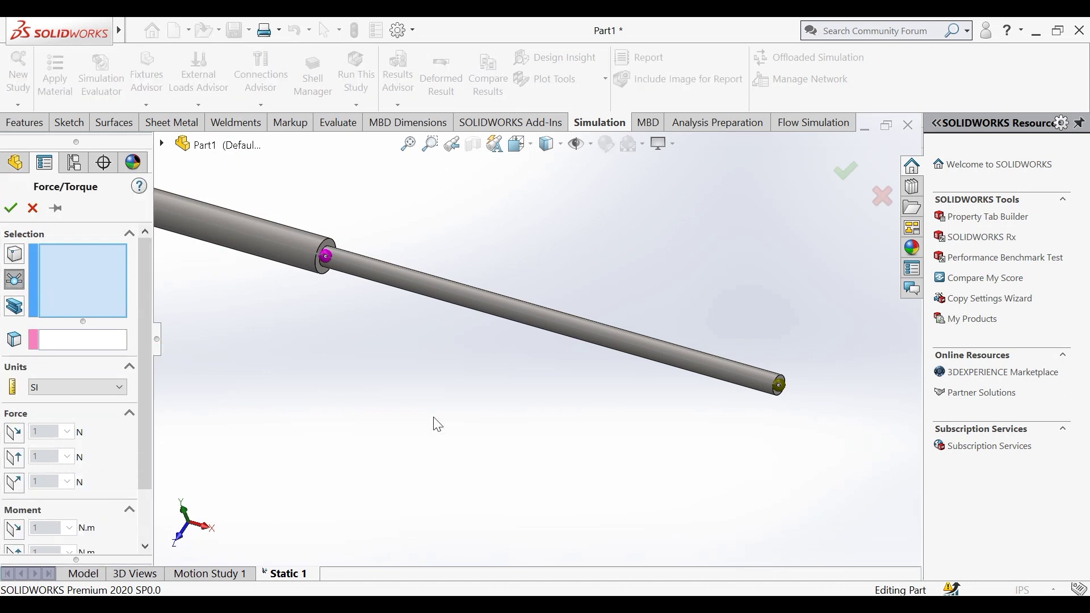
{"action": "left_click", "coordinate": [780, 388]}
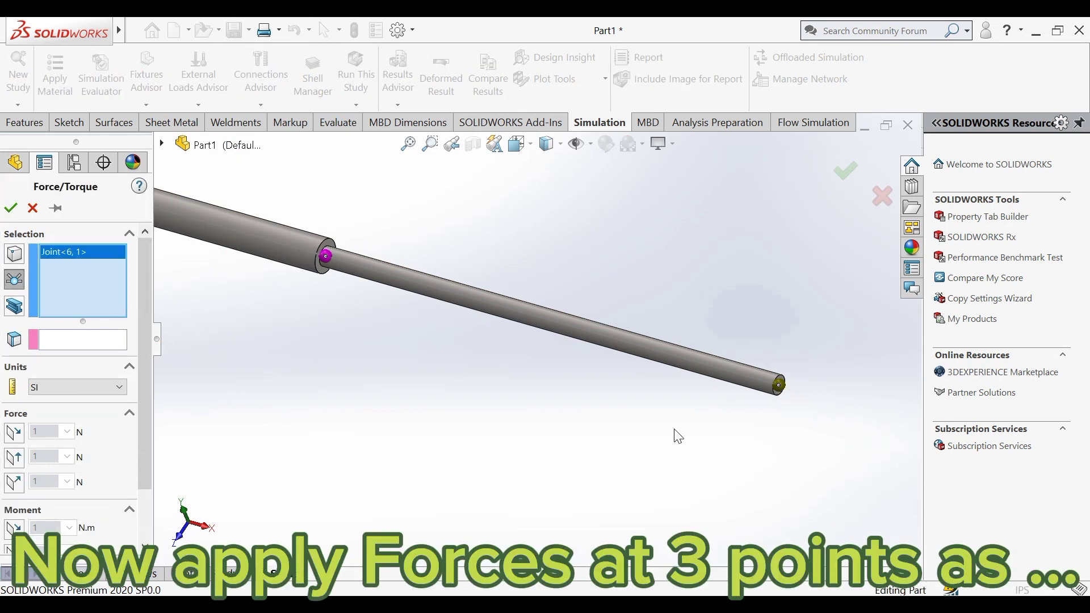
{"action": "left_click", "coordinate": [63, 339]}
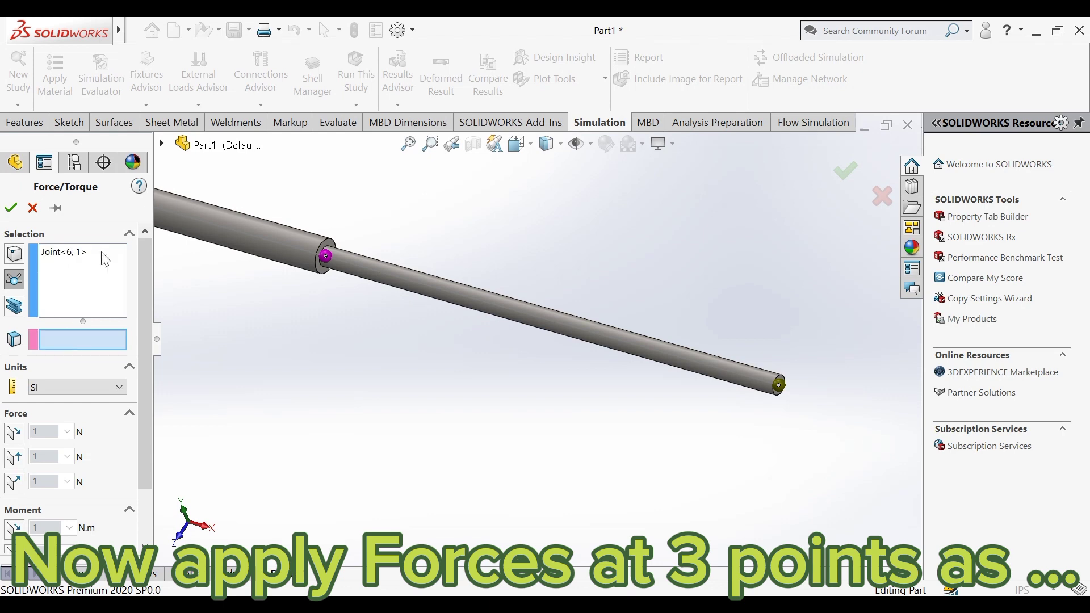
{"action": "left_click", "coordinate": [162, 143]}
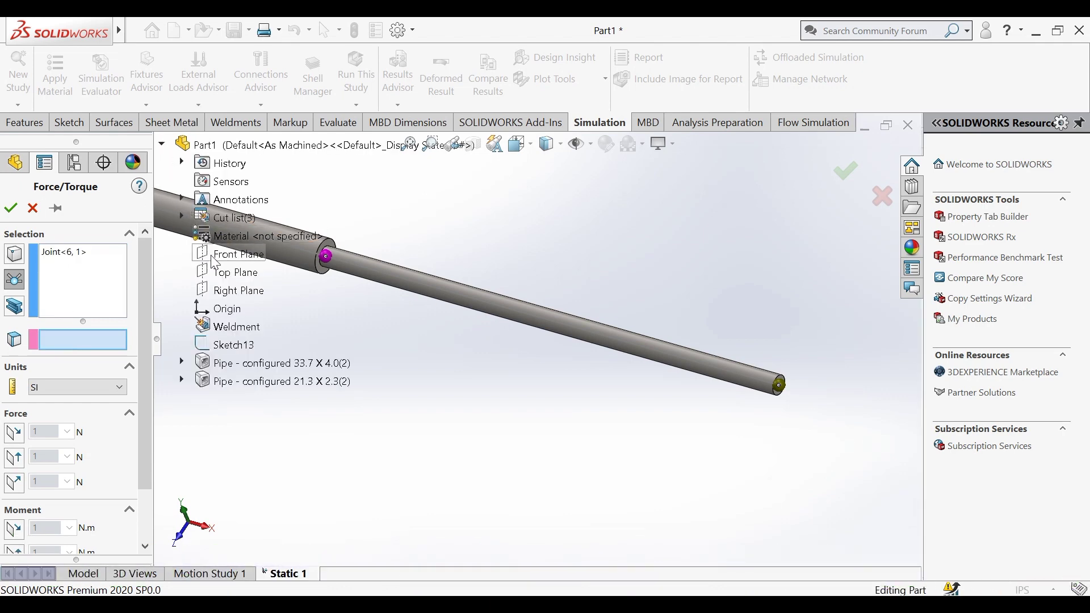
{"action": "left_click", "coordinate": [217, 293]}
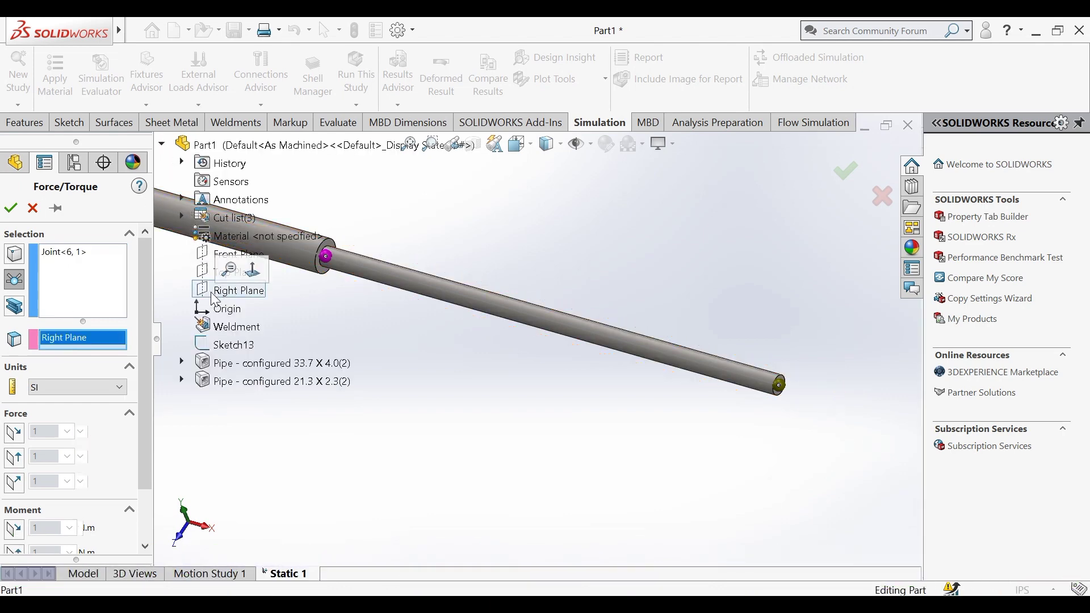
{"action": "left_click", "coordinate": [13, 483]}
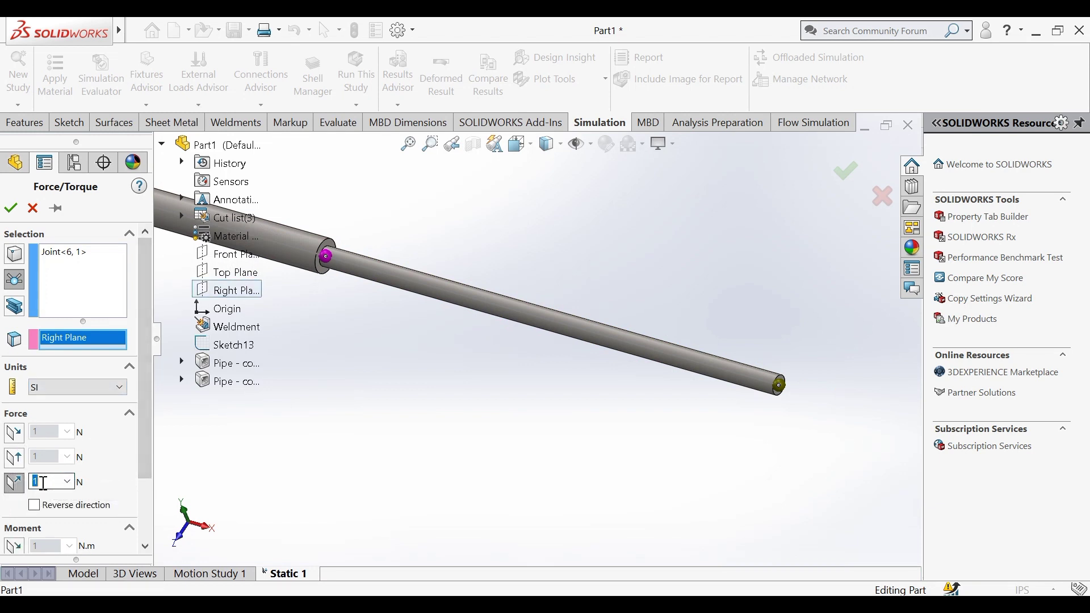
{"action": "double_click", "coordinate": [51, 479]}
- Check the Example 2.01 stepped-rod load diagram in Word, then return to SOLIDWORKS
{"action": "left_click", "coordinate": [390, 540]}
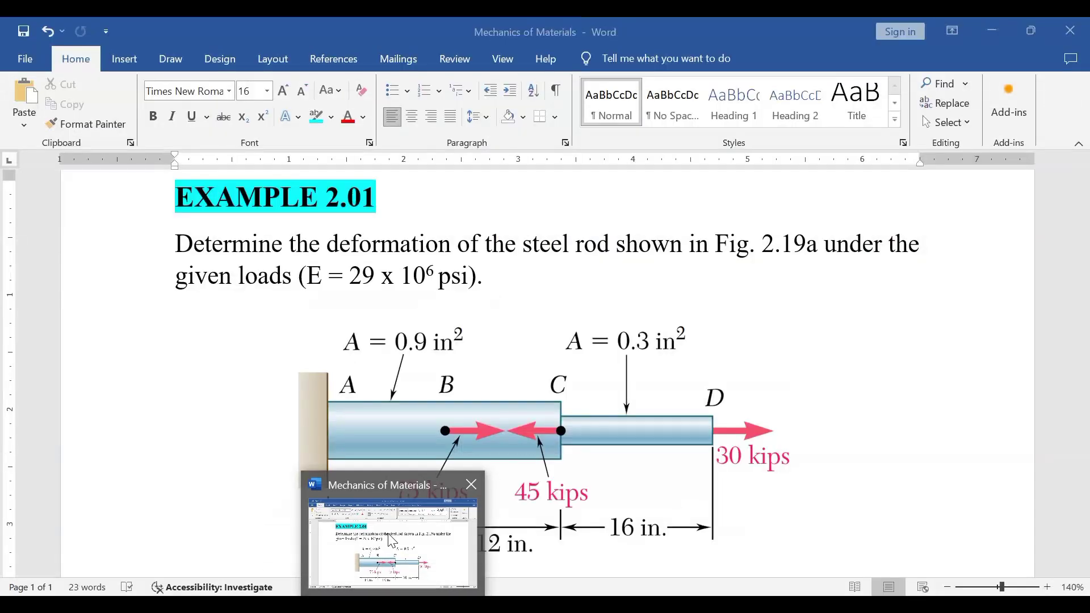
{"action": "key", "text": "alt+Tab"}
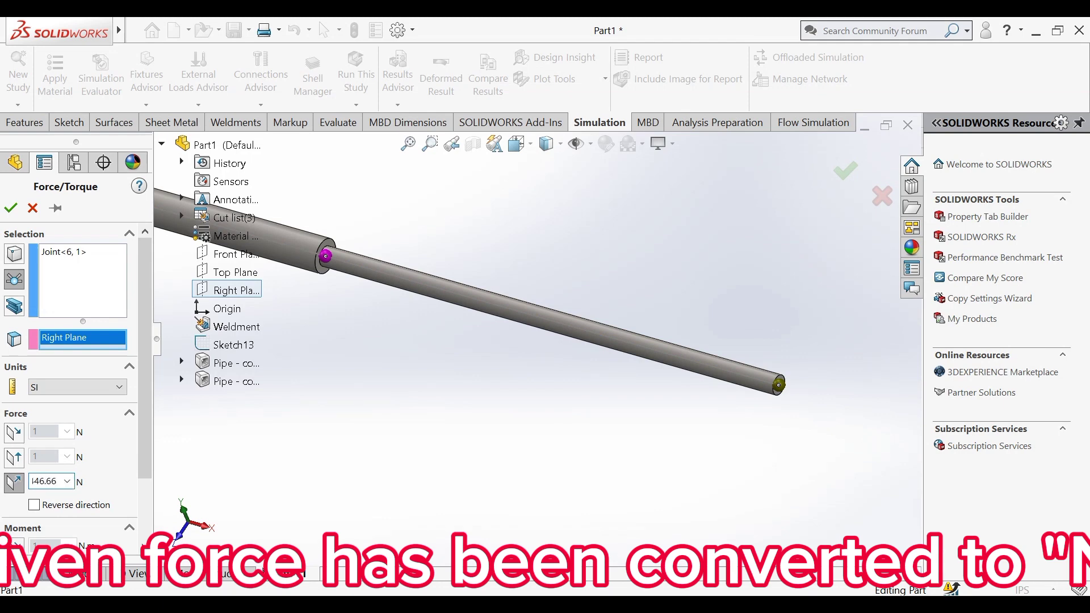
- Finish Force-1 as a reversed 13344 N load at the pipe's free end
{"action": "key", "text": "Return"}
{"action": "left_click", "coordinate": [41, 505]}
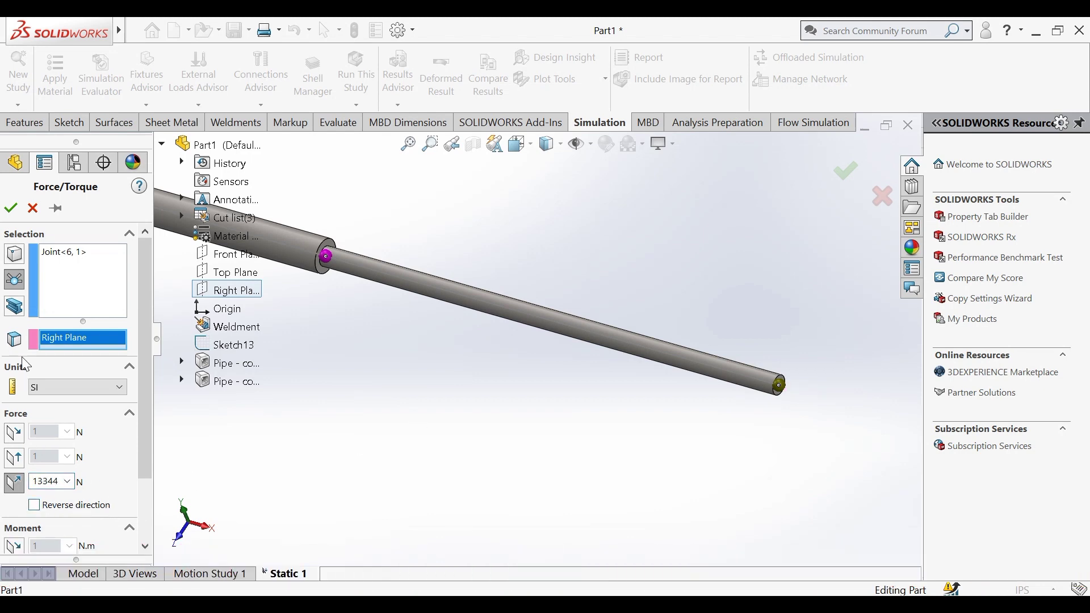
{"action": "left_click", "coordinate": [16, 212]}
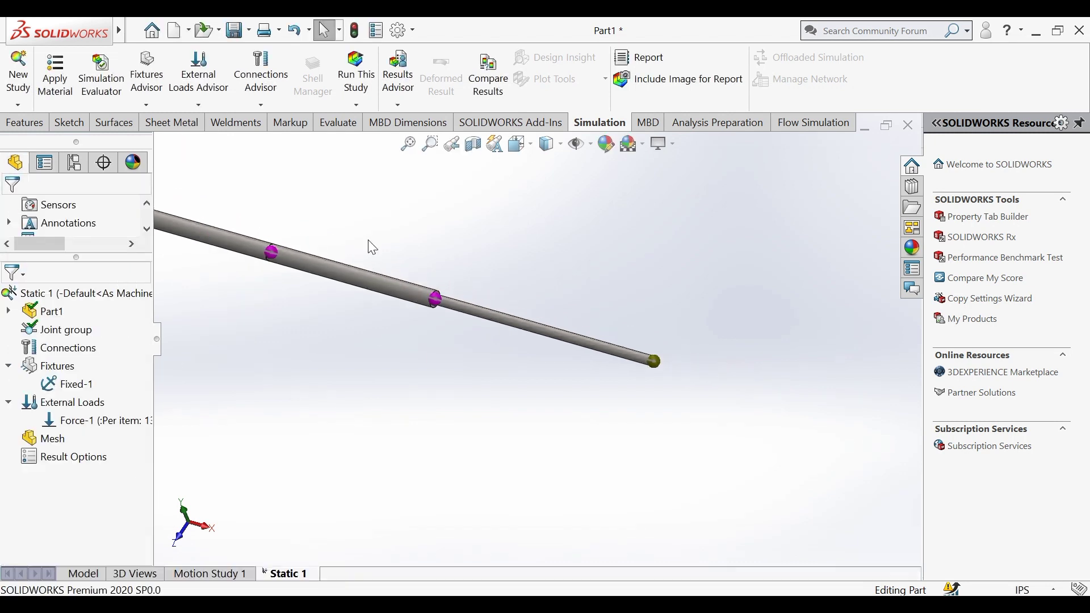
- Add Force-2 of 33,361 N at Joint<5,1>, normal to the Right Plane
{"action": "scroll", "coordinate": [231, 247], "scroll_direction": "down", "scroll_amount": 2}
{"action": "scroll", "coordinate": [240, 264], "scroll_direction": "down", "scroll_amount": 2}
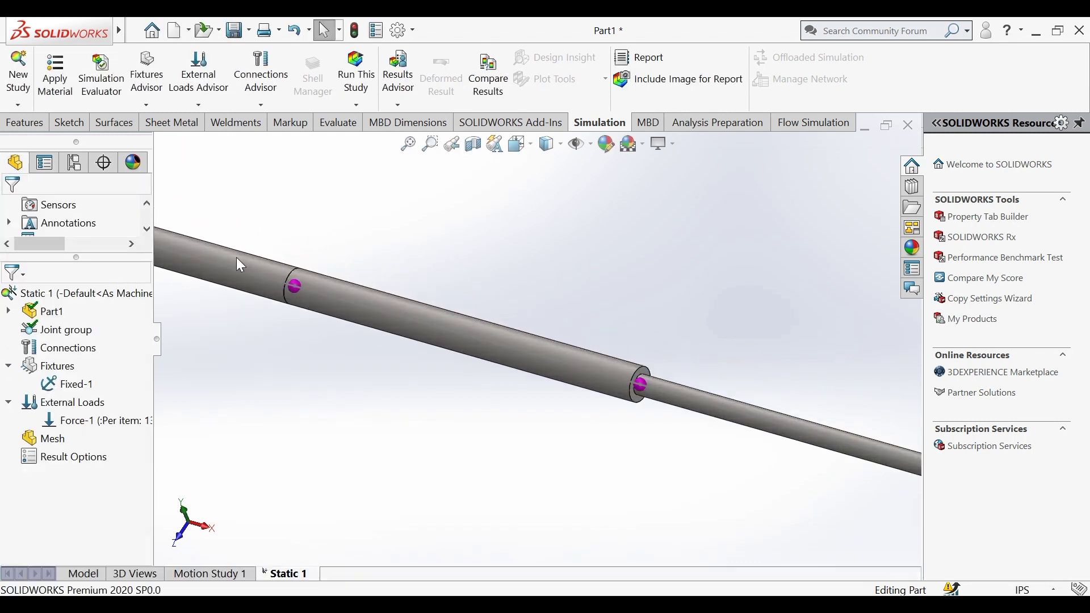
{"action": "left_click", "coordinate": [199, 105]}
{"action": "left_click", "coordinate": [195, 142]}
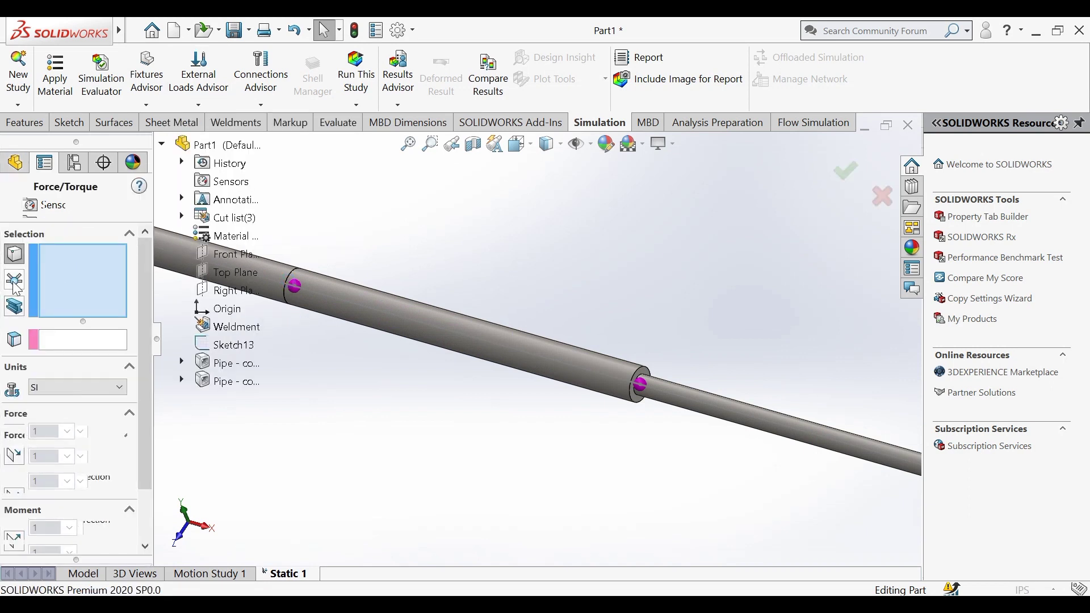
{"action": "left_click", "coordinate": [296, 289]}
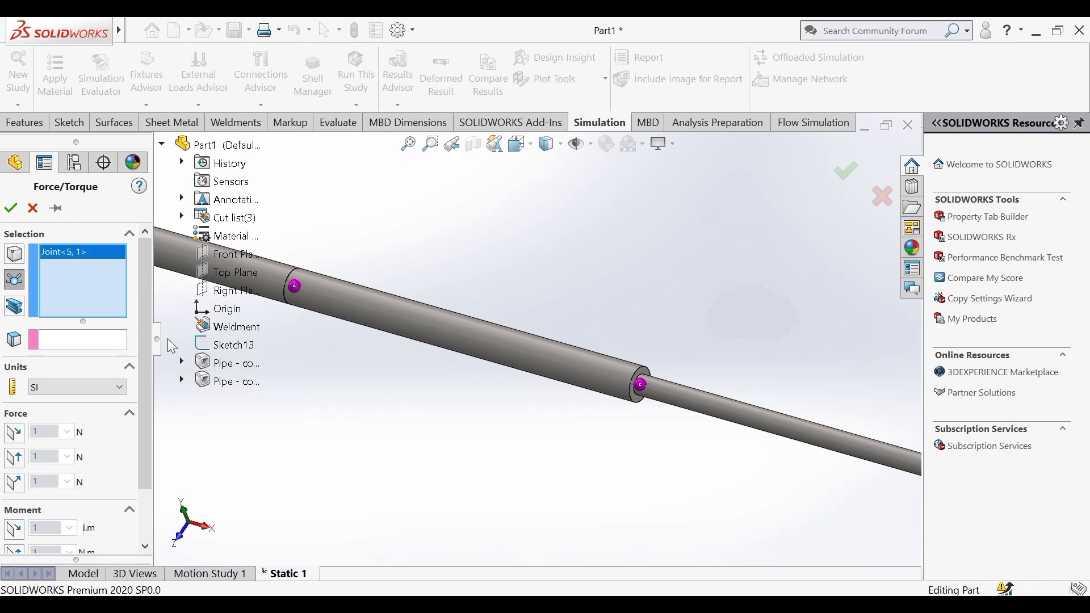
{"action": "left_click", "coordinate": [229, 291]}
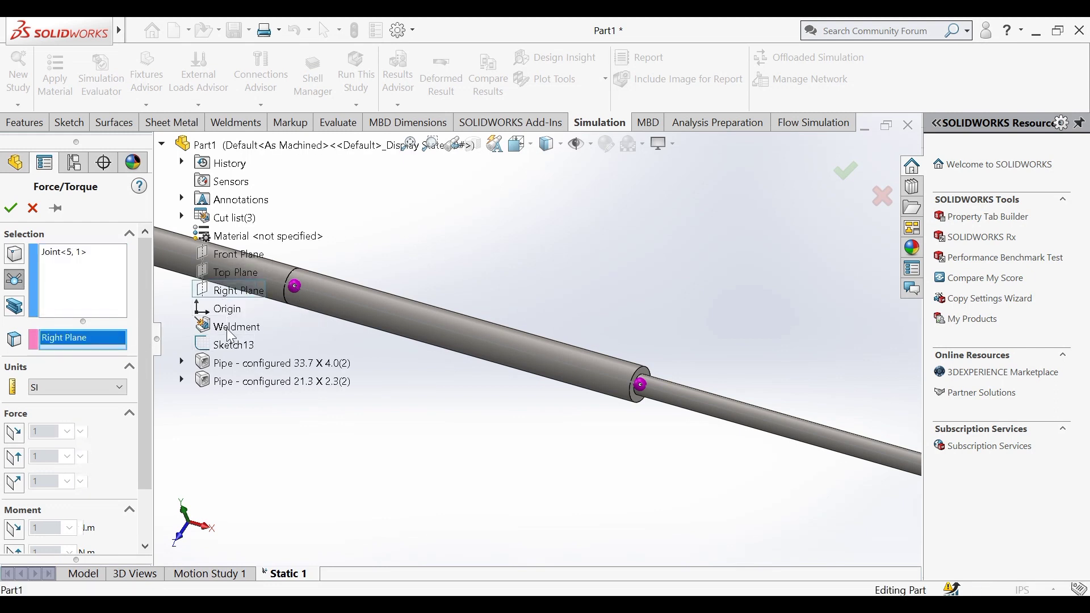
{"action": "left_click", "coordinate": [14, 482]}
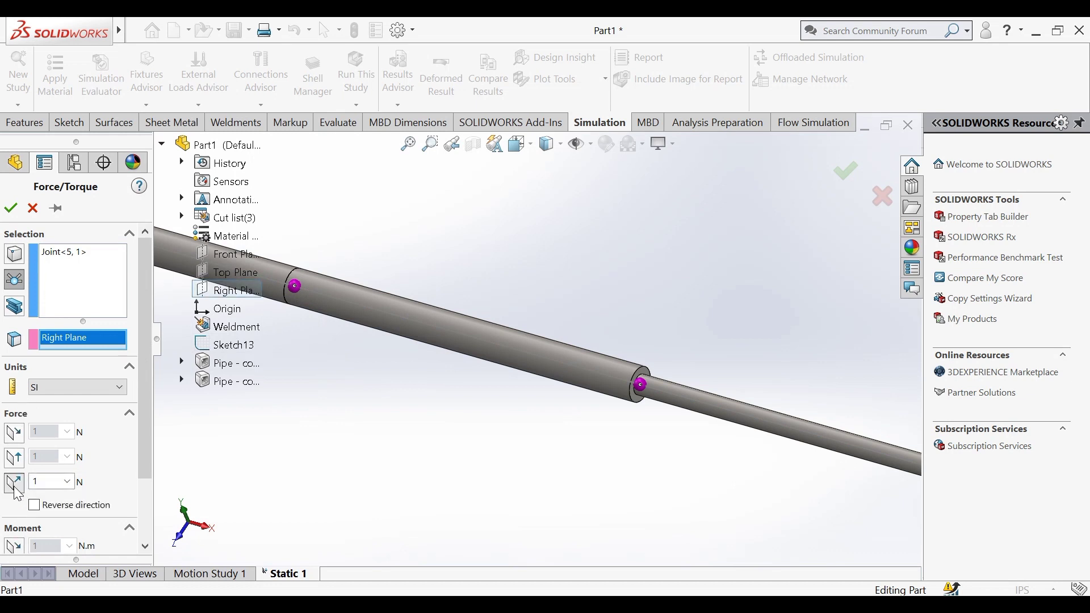
{"action": "double_click", "coordinate": [52, 481]}
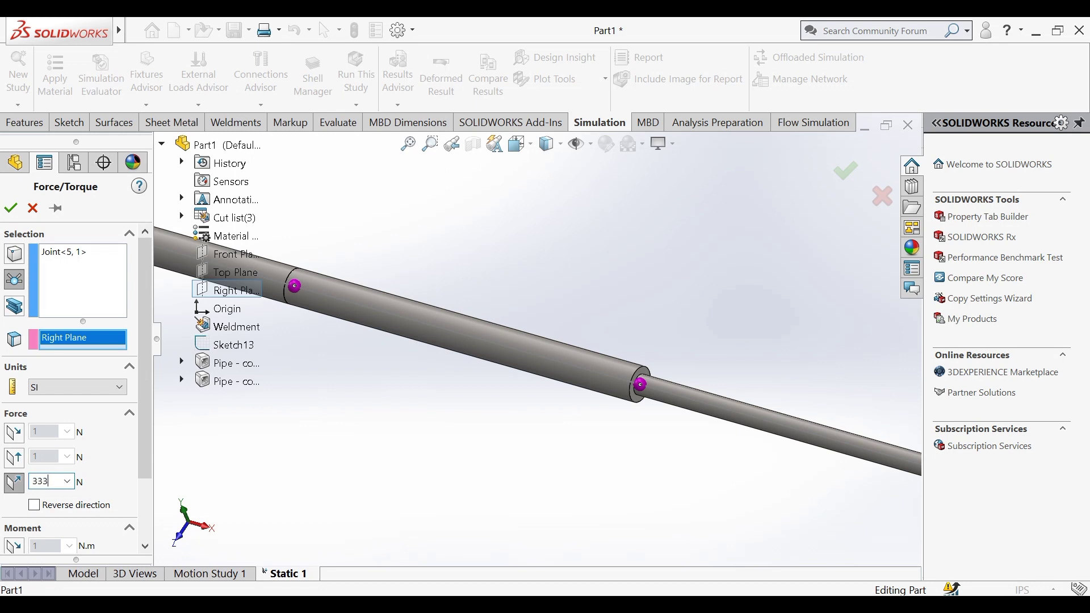
{"action": "type", "text": "1"}
{"action": "left_click", "coordinate": [11, 209]}
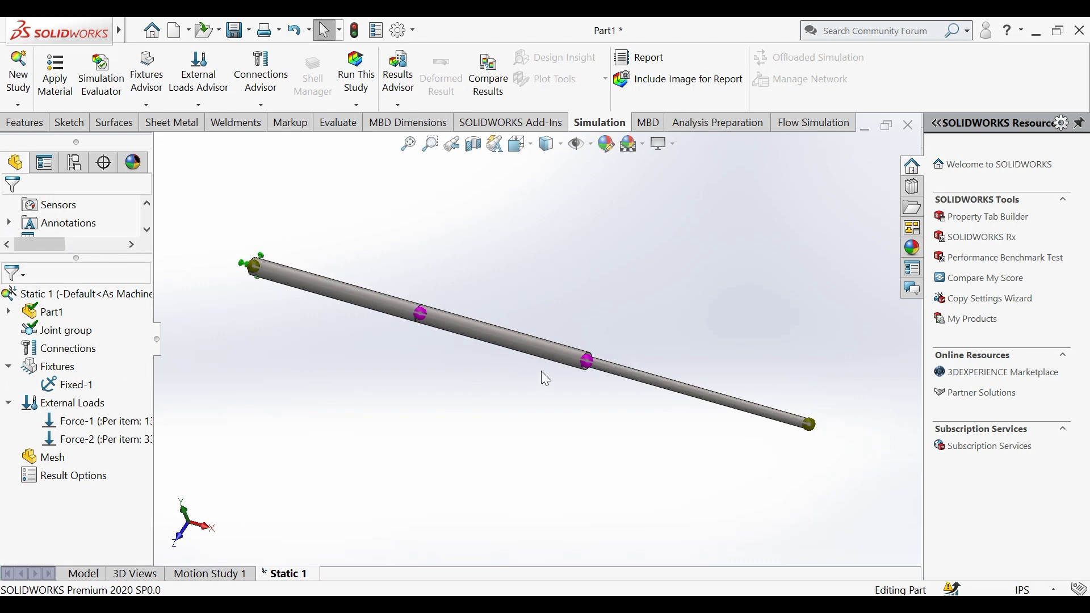
- Start a third force at the step joint Joint<8,1>, referenced to the Right Plane
{"action": "scroll", "coordinate": [573, 355], "scroll_direction": "down", "scroll_amount": 3}
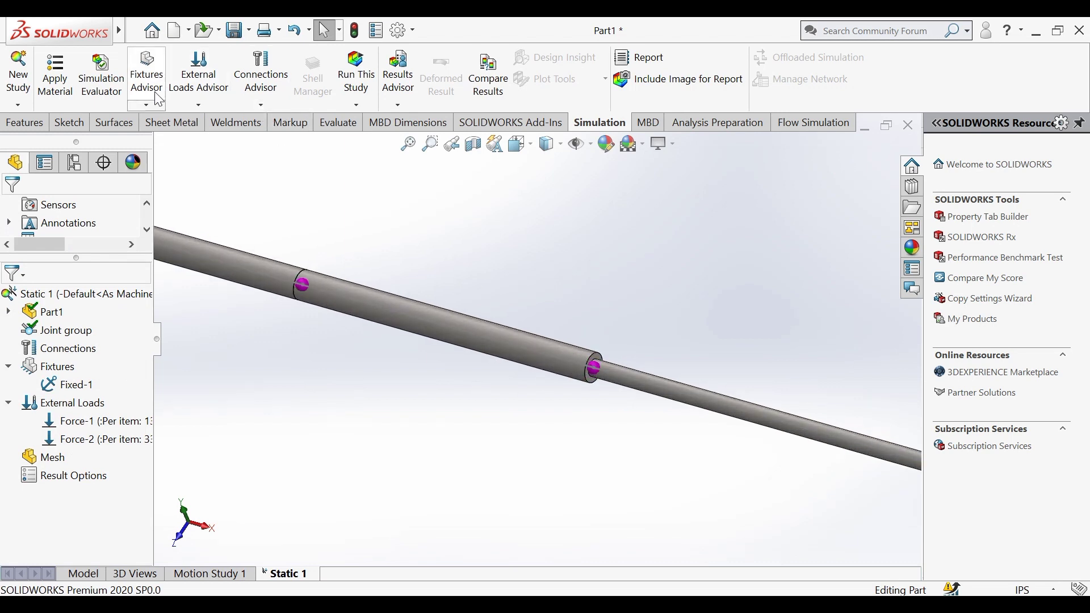
{"action": "left_click", "coordinate": [202, 105]}
{"action": "left_click", "coordinate": [210, 145]}
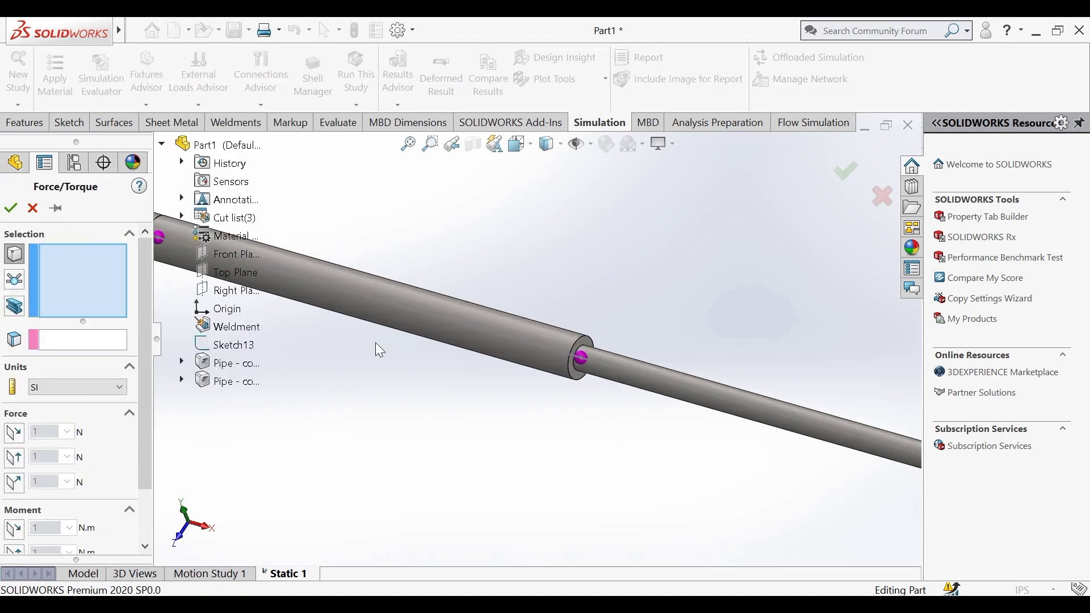
{"action": "left_click", "coordinate": [584, 362]}
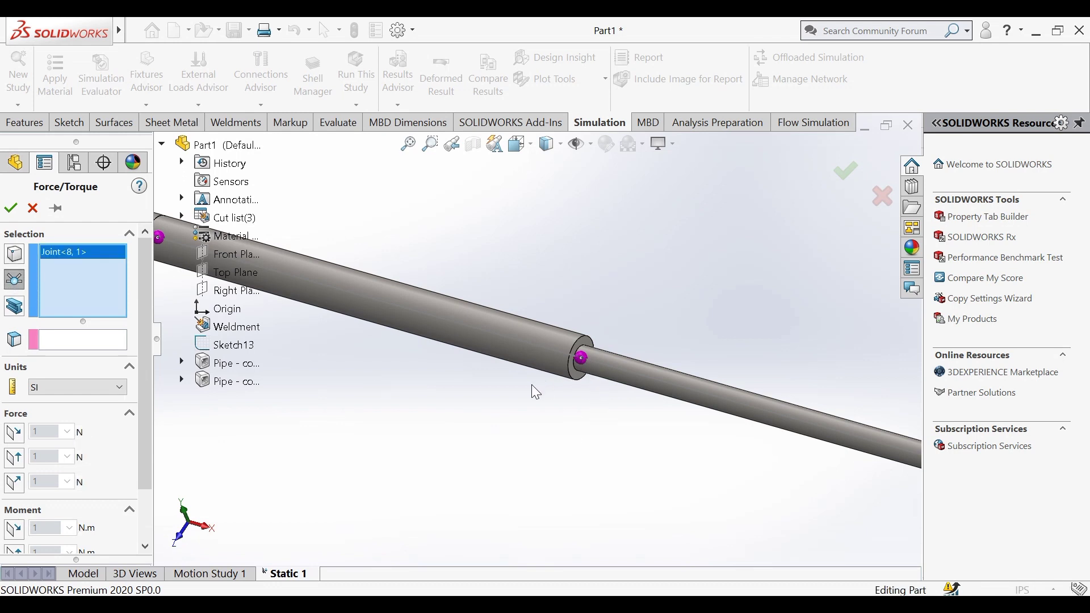
{"action": "left_click", "coordinate": [53, 335]}
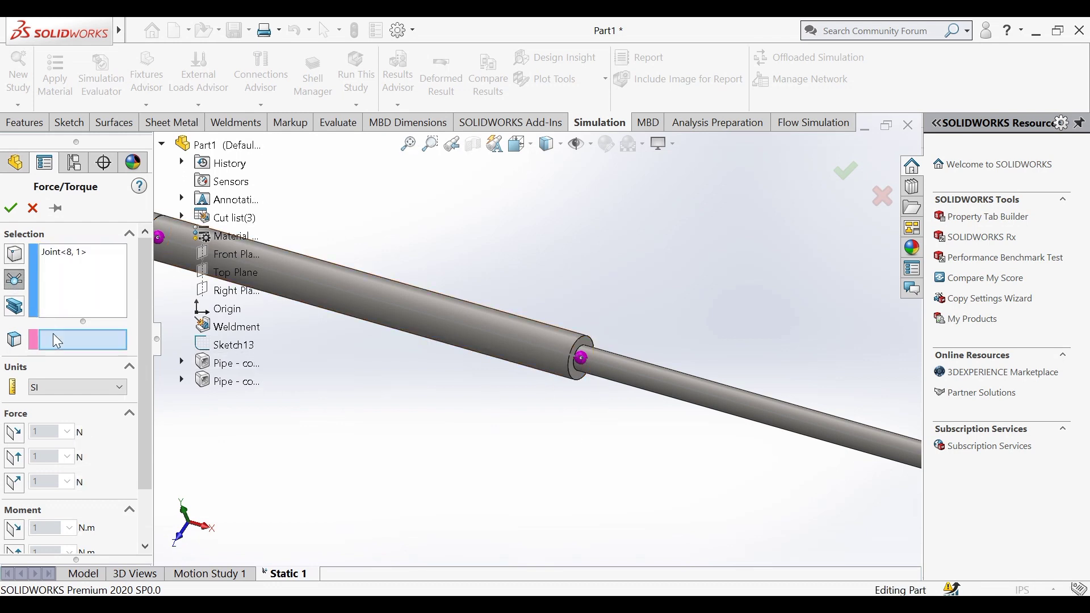
{"action": "left_click", "coordinate": [227, 291]}
- Make it a reversed 20016 N load normal to the Right Plane, saved as Force-3
{"action": "scroll", "coordinate": [397, 416], "scroll_direction": "up", "scroll_amount": 1}
{"action": "scroll", "coordinate": [397, 416], "scroll_direction": "up", "scroll_amount": 2}
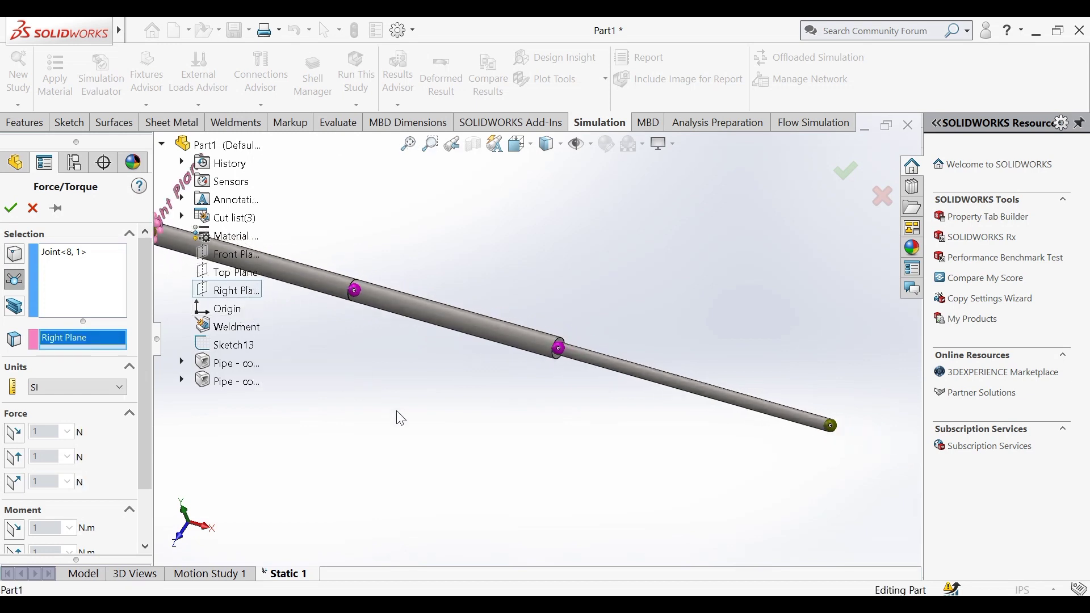
{"action": "scroll", "coordinate": [403, 397], "scroll_direction": "up", "scroll_amount": 1}
{"action": "scroll", "coordinate": [429, 335], "scroll_direction": "down", "scroll_amount": 2}
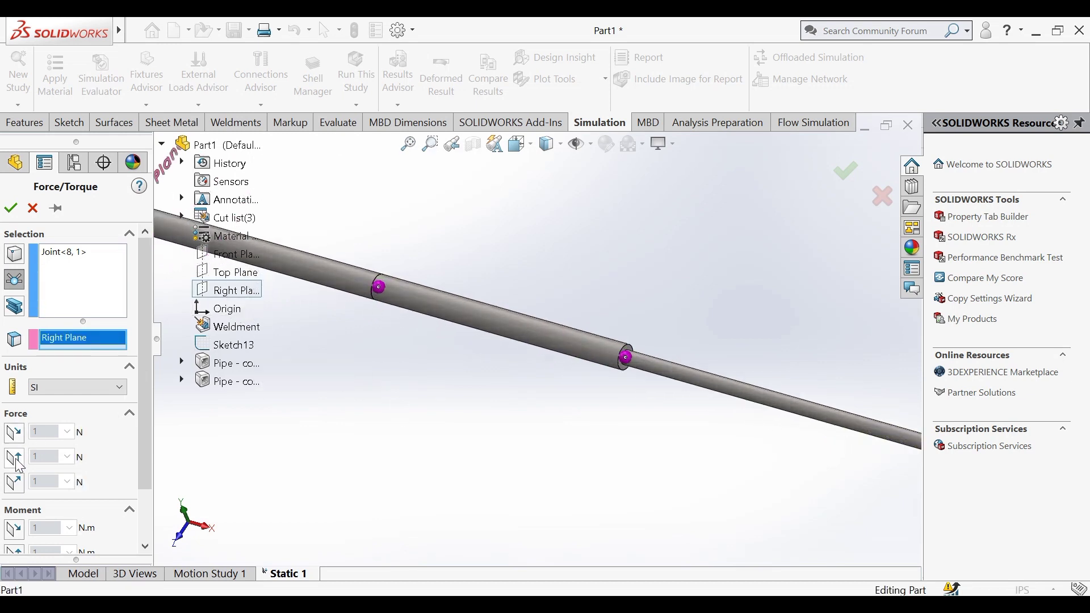
{"action": "left_click", "coordinate": [14, 483]}
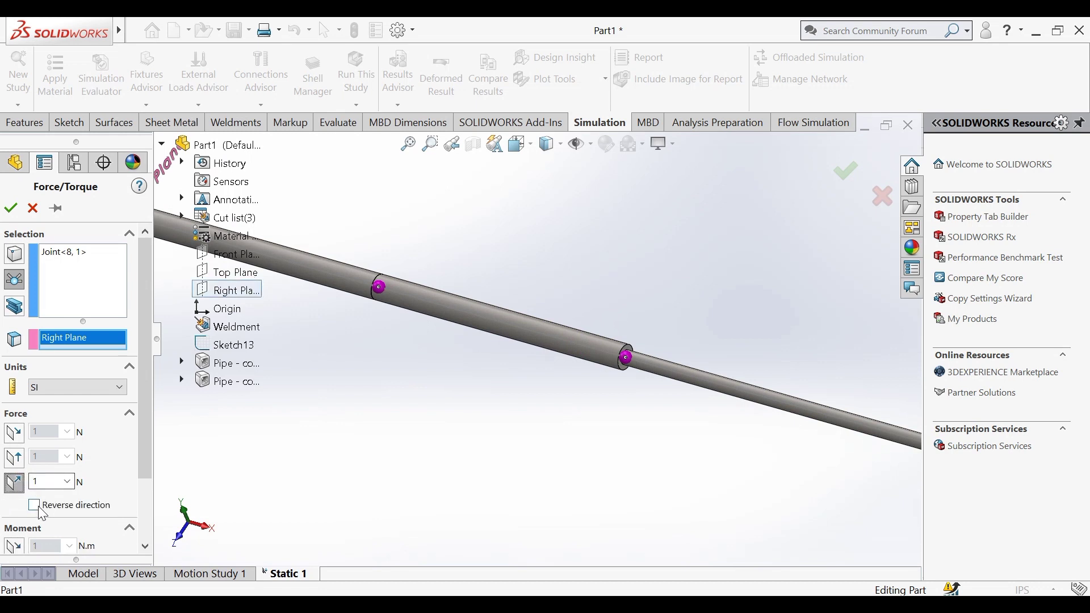
{"action": "left_click", "coordinate": [37, 505]}
{"action": "double_click", "coordinate": [46, 483]}
{"action": "type", "text": "69"}
{"action": "type", "text": ".99"}
{"action": "left_click", "coordinate": [10, 208]}
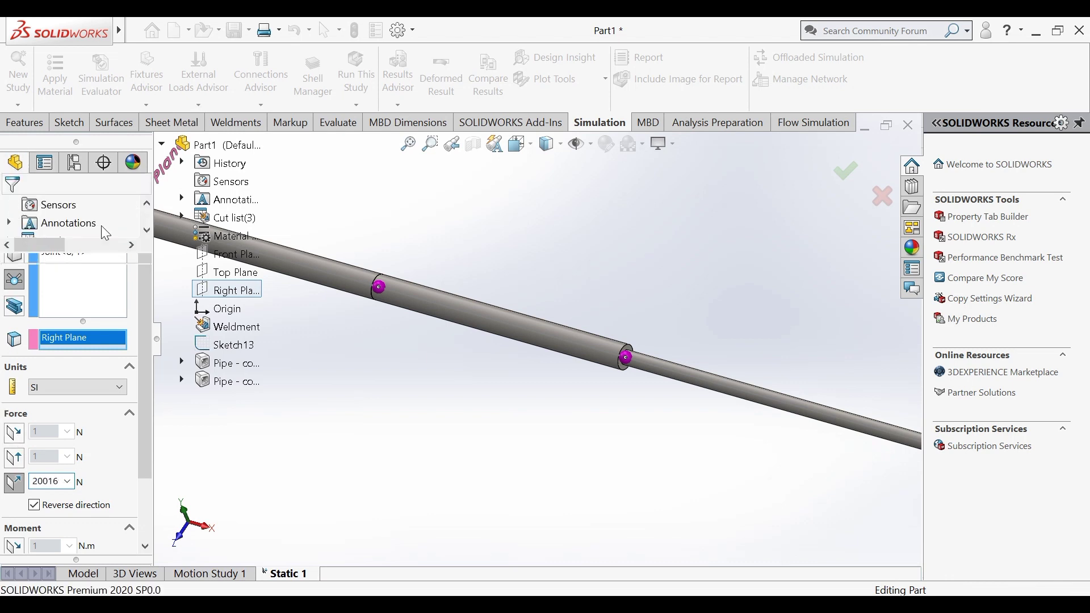
- Run the static study and display the Displacement1 plot, maximum 2.027 mm
{"action": "key", "text": "f"}
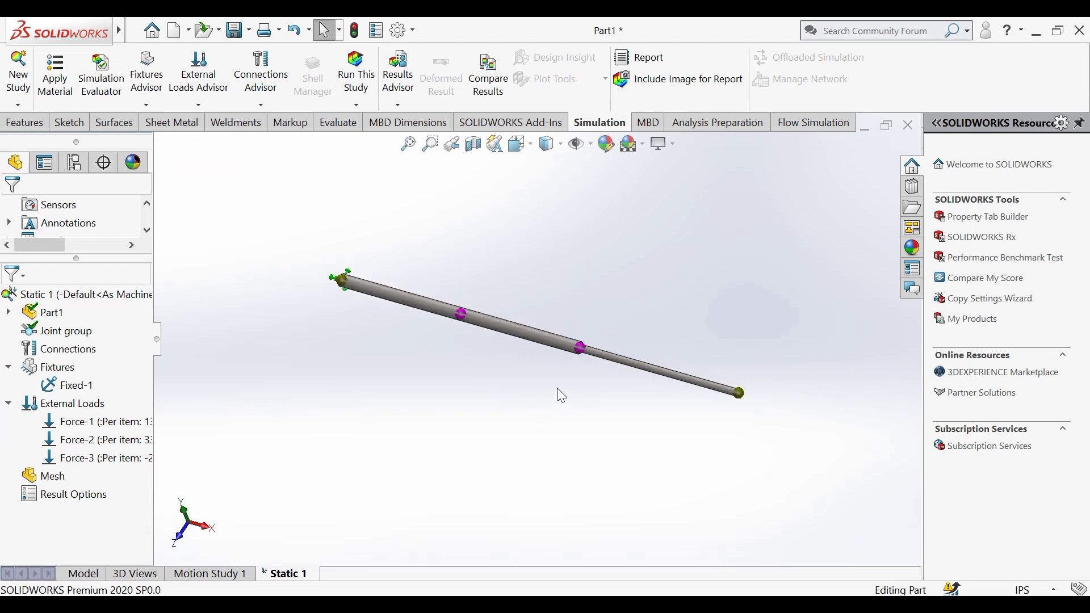
{"action": "middle_click_drag", "start_coordinate": [562, 396], "coordinate": [503, 312]}
{"action": "scroll", "coordinate": [503, 312], "scroll_direction": "down", "scroll_amount": 3}
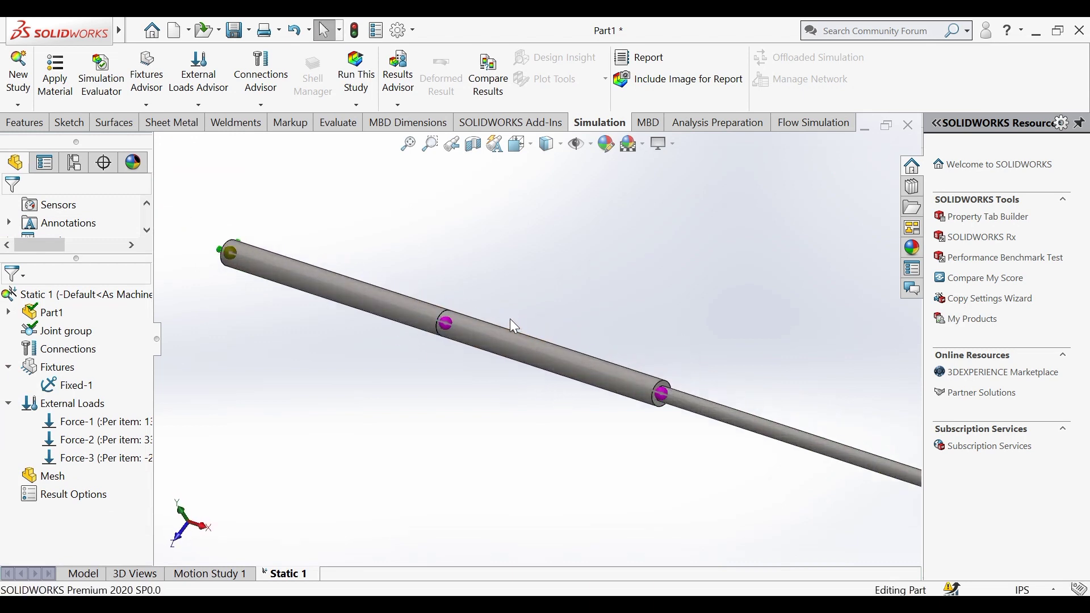
{"action": "scroll", "coordinate": [534, 346], "scroll_direction": "up", "scroll_amount": 2}
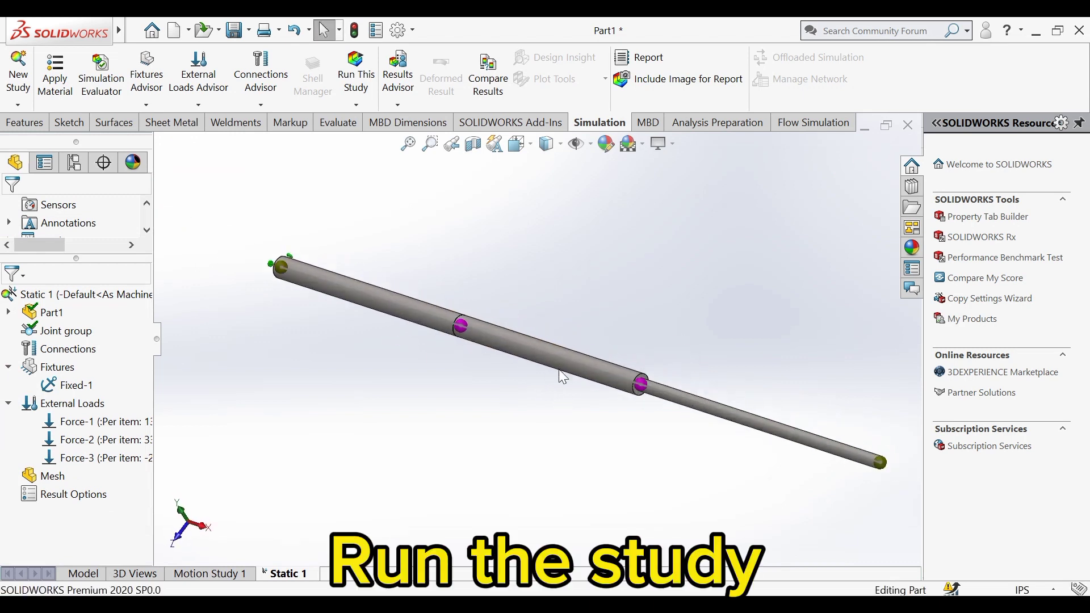
{"action": "left_click", "coordinate": [356, 71]}
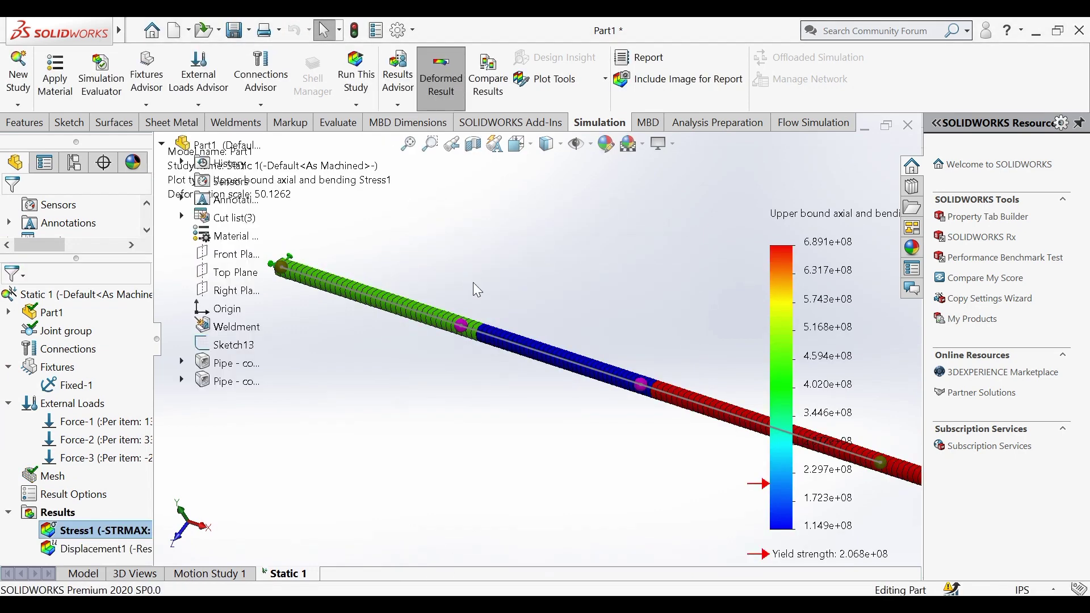
{"action": "middle_click_drag", "start_coordinate": [476, 289], "coordinate": [656, 369]}
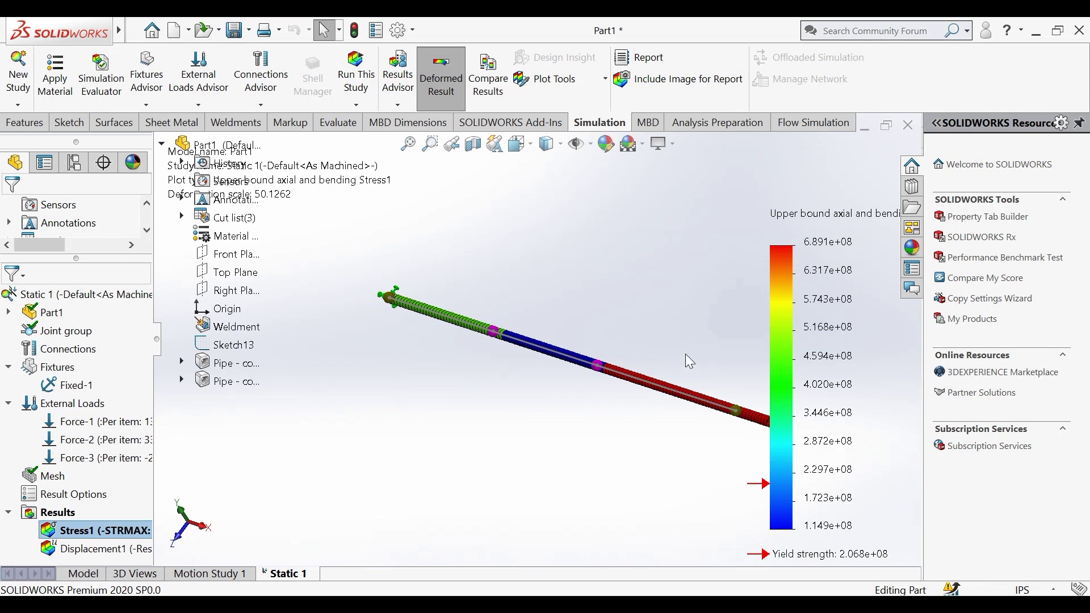
{"action": "double_click", "coordinate": [94, 549]}
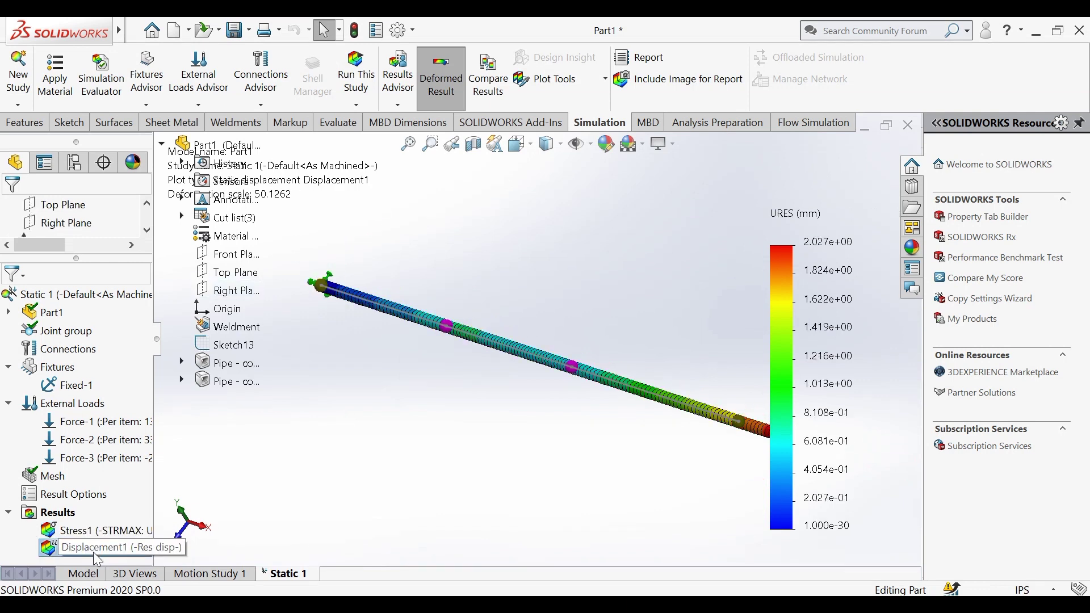
- Set the Displacement1 plot to true deformation scale with units in inches
{"action": "right_click", "coordinate": [94, 552]}
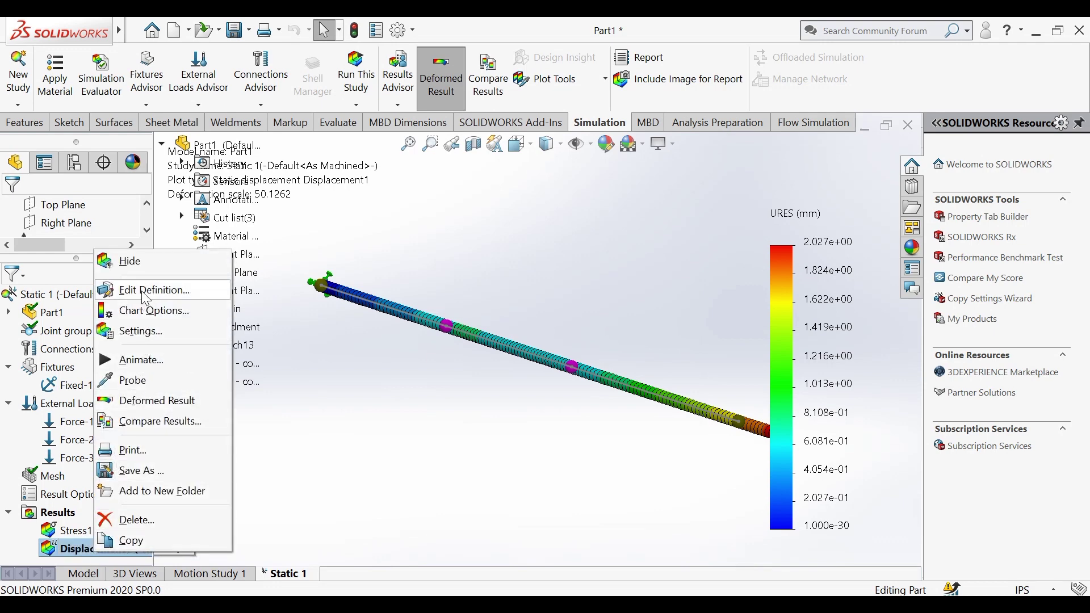
{"action": "left_click", "coordinate": [147, 310]}
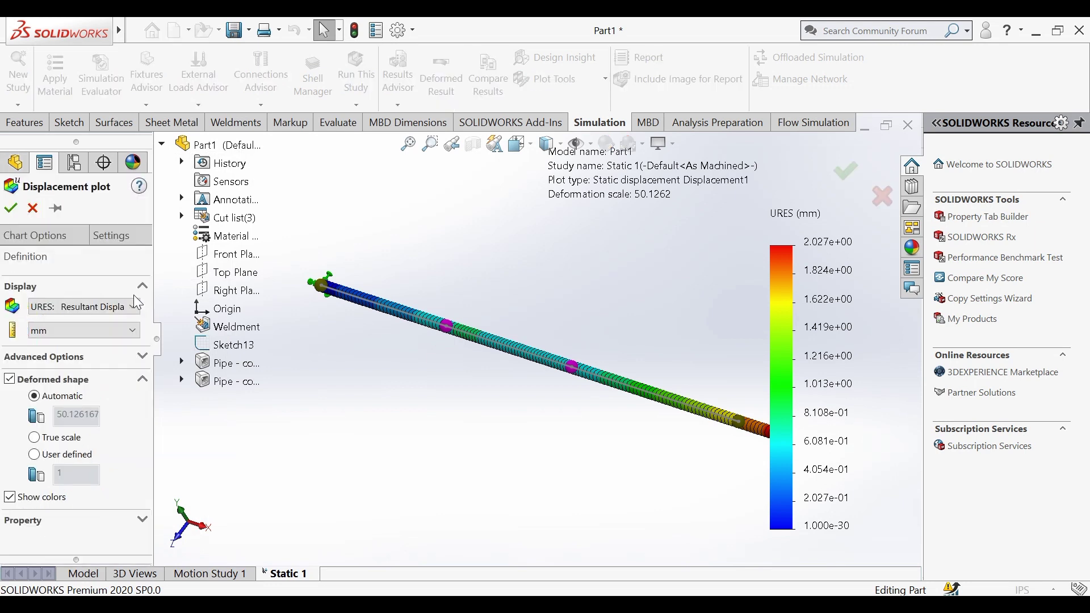
{"action": "left_click", "coordinate": [34, 437]}
{"action": "left_click", "coordinate": [109, 330]}
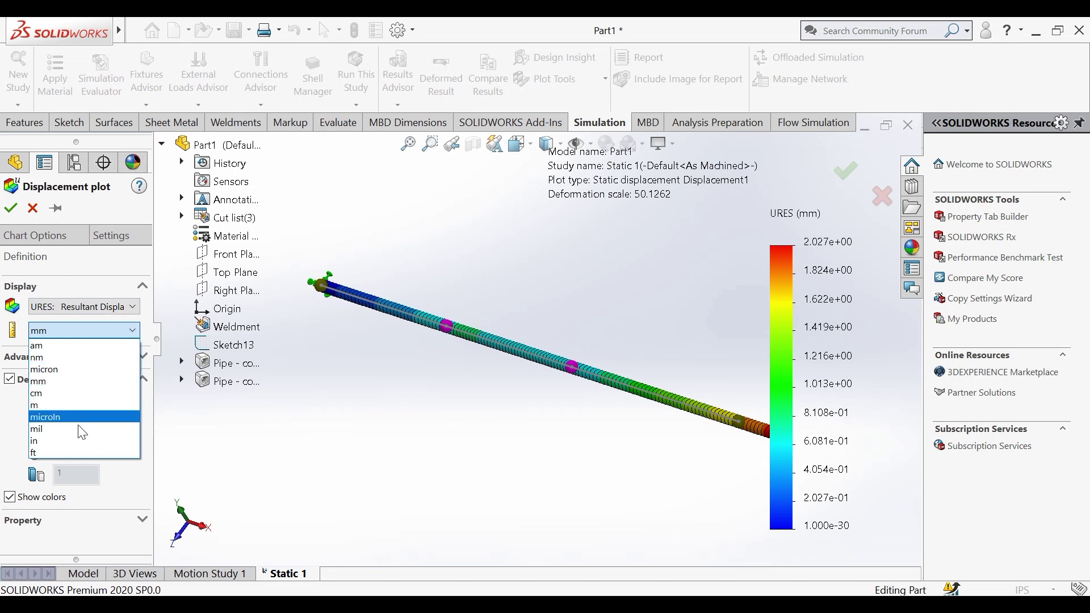
{"action": "left_click", "coordinate": [76, 423]}
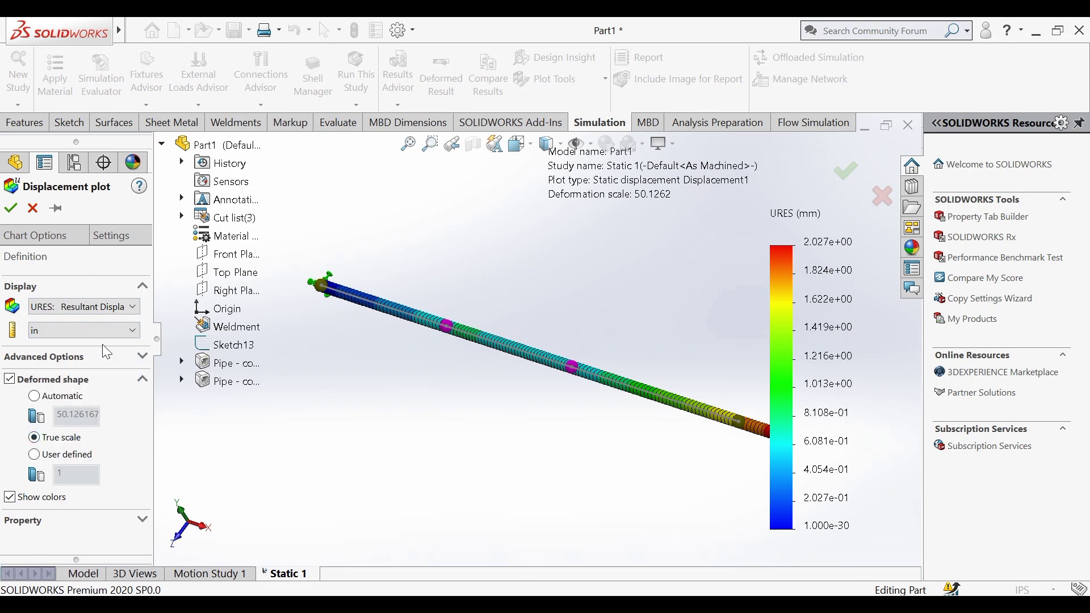
- Show the minimum annotation and use floating (decimal) legend number format
{"action": "left_click", "coordinate": [51, 234]}
{"action": "left_click", "coordinate": [35, 303]}
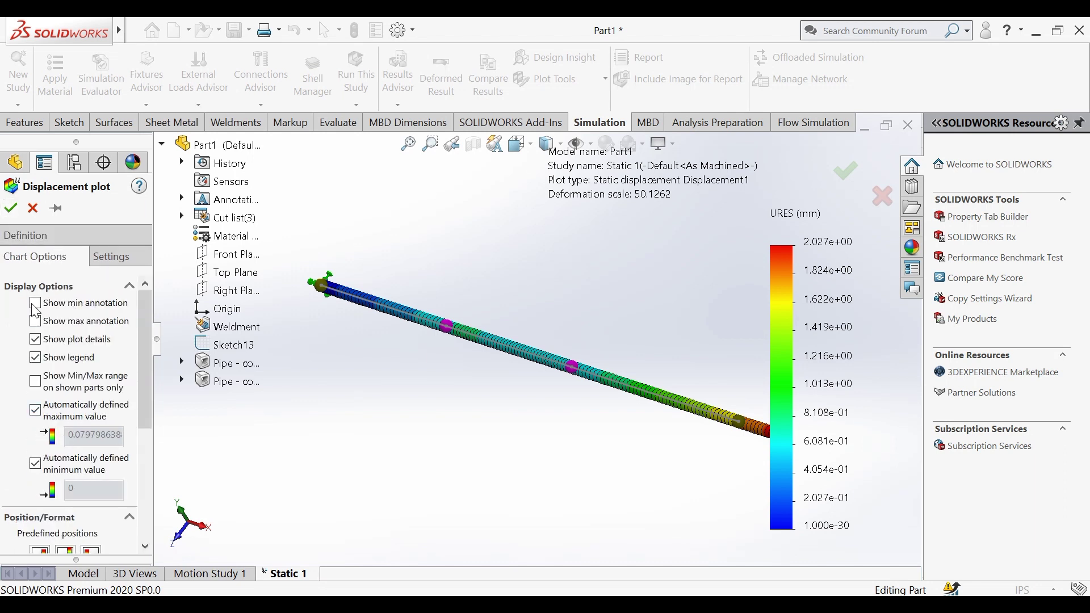
{"action": "scroll", "coordinate": [84, 408], "scroll_direction": "down", "scroll_amount": 2}
{"action": "scroll", "coordinate": [84, 407], "scroll_direction": "down", "scroll_amount": 3}
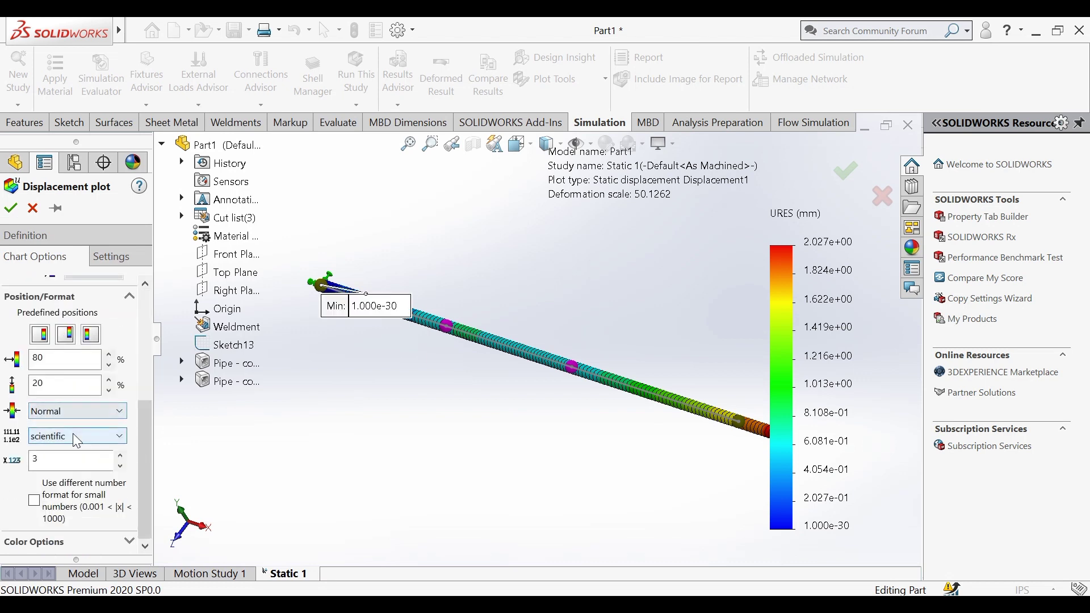
{"action": "left_click", "coordinate": [77, 437]}
{"action": "left_click", "coordinate": [80, 462]}
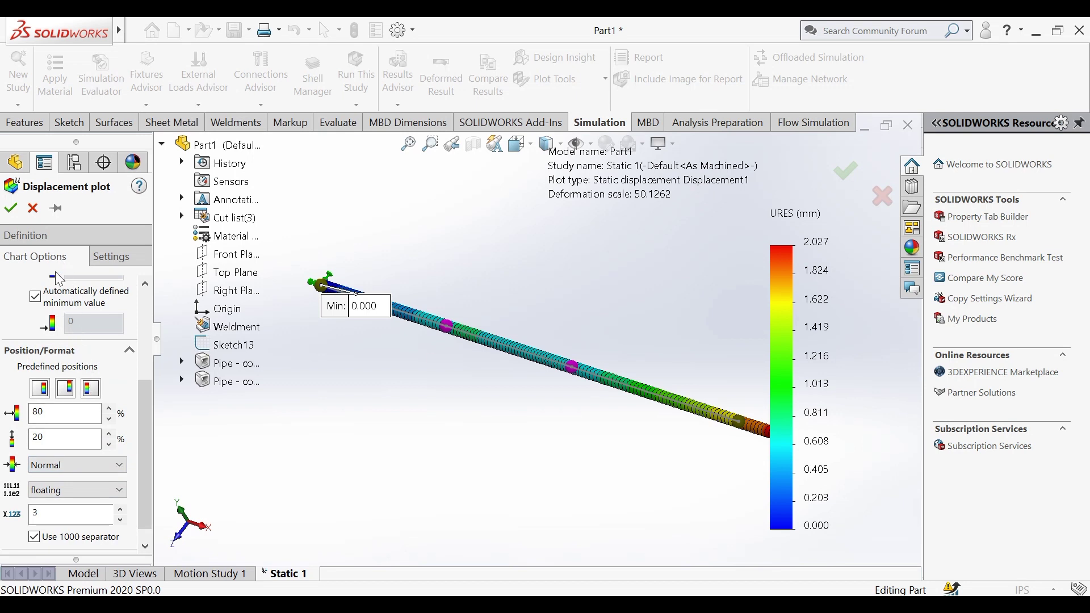
{"action": "scroll", "coordinate": [73, 288], "scroll_direction": "up", "scroll_amount": 3}
{"action": "left_click", "coordinate": [69, 233]}
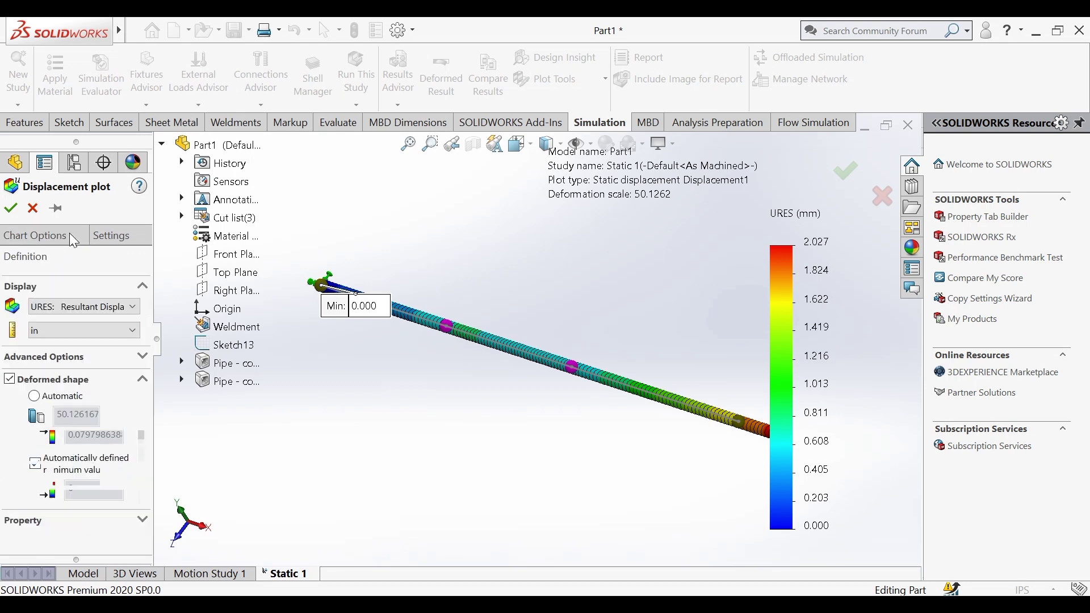
{"action": "left_click", "coordinate": [10, 208]}
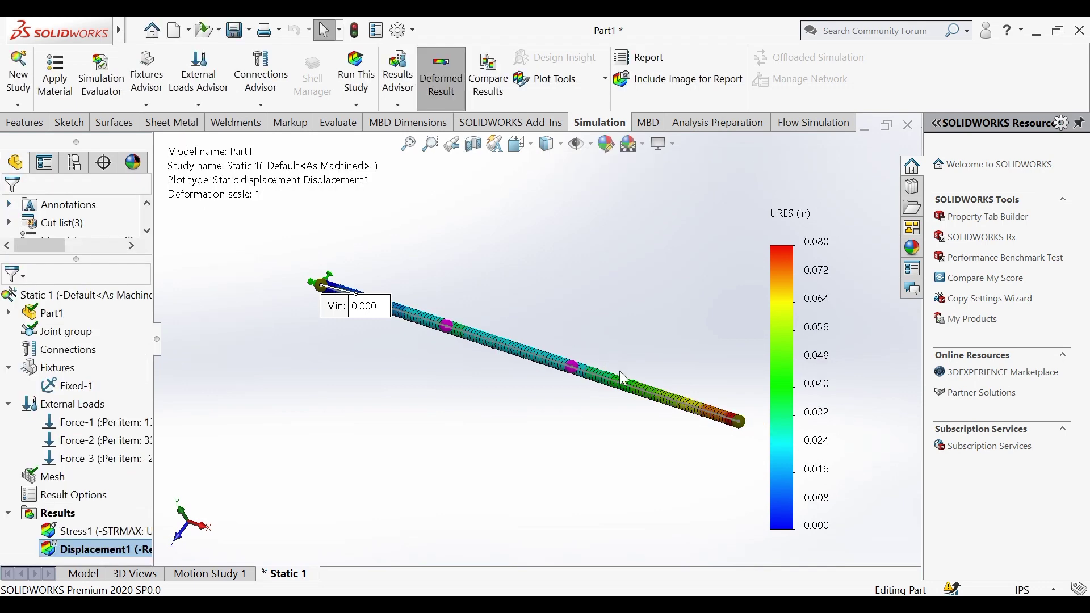
- Turn on the maximum displacement annotation in the Displacement1 chart options
{"action": "right_click", "coordinate": [91, 547]}
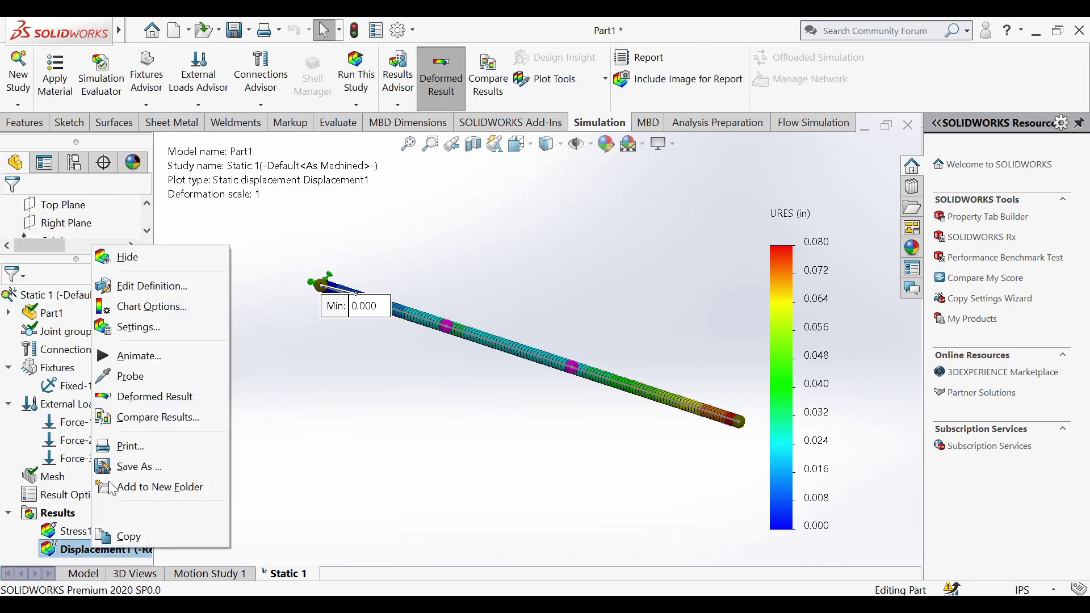
{"action": "left_click", "coordinate": [133, 286]}
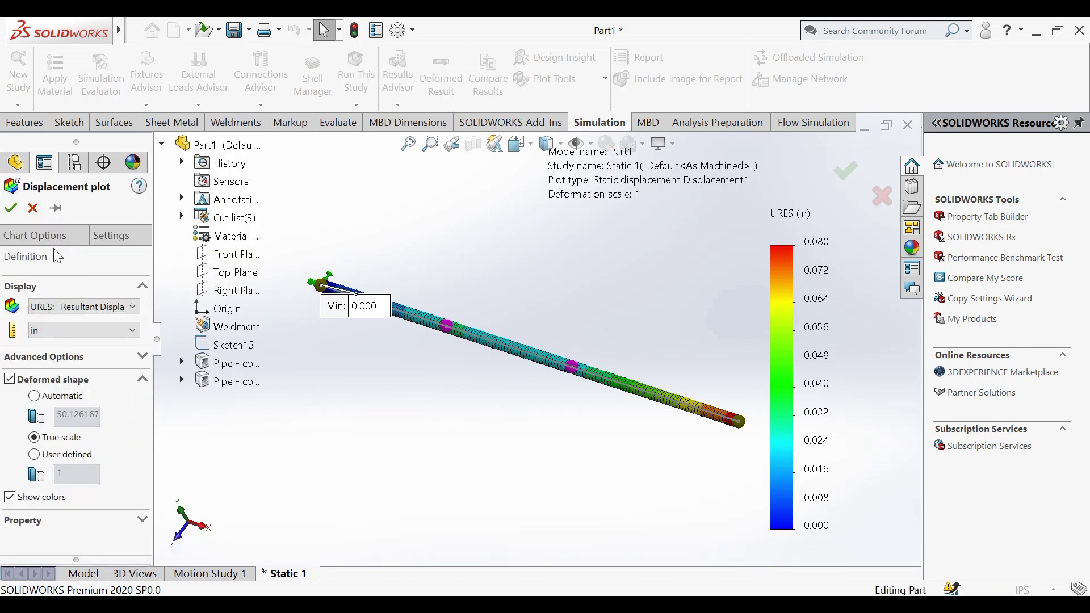
{"action": "left_click", "coordinate": [43, 240]}
{"action": "left_click", "coordinate": [41, 322]}
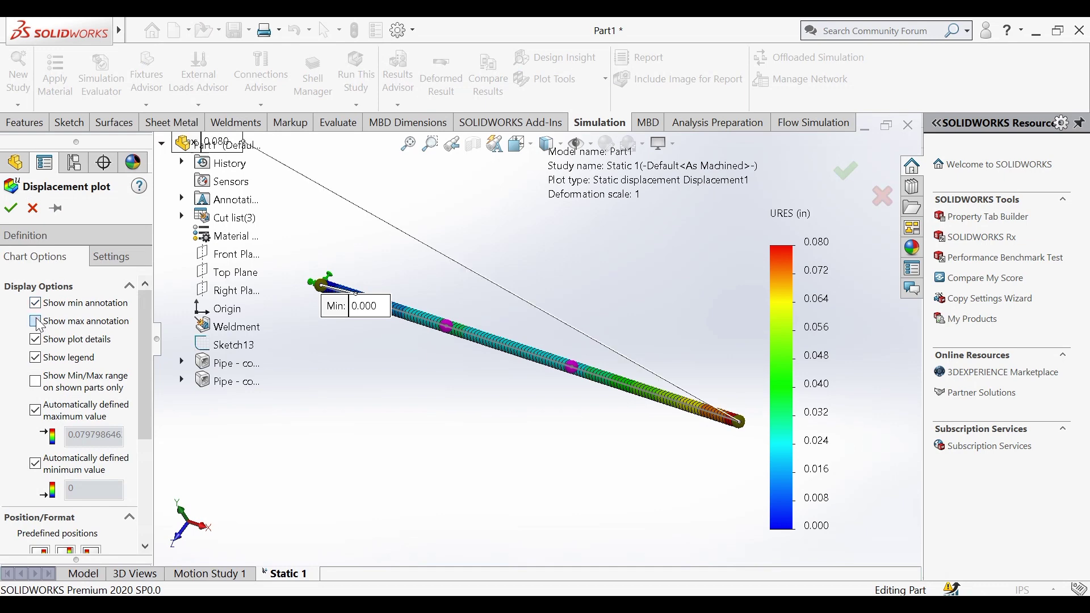
{"action": "left_click", "coordinate": [11, 207]}
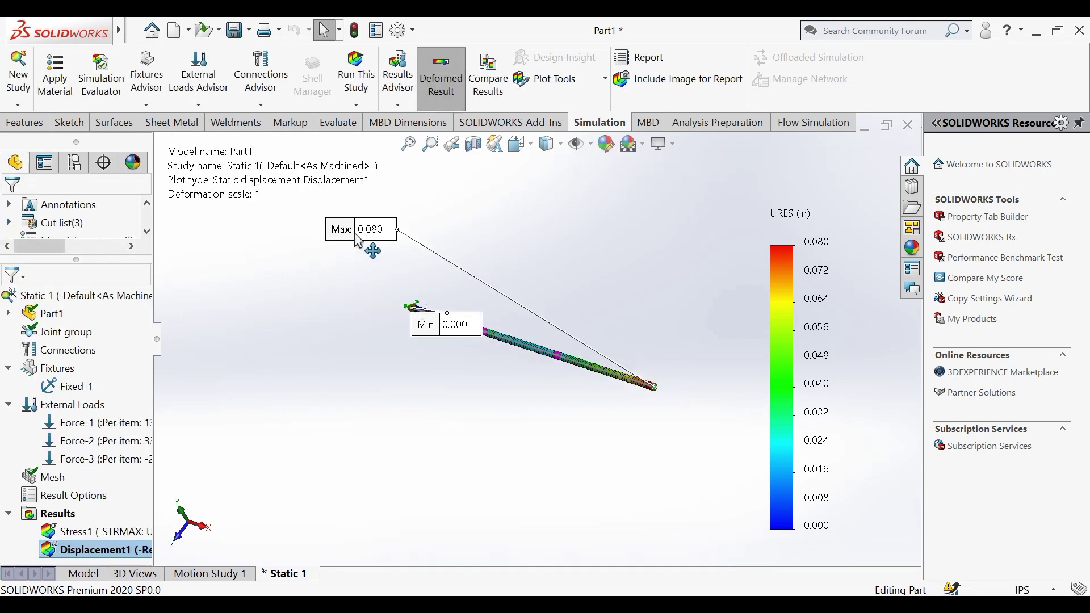
- Move the Max 0.080 label below the pipe's right end and recentre the view
{"action": "left_click_drag", "start_coordinate": [358, 238], "coordinate": [510, 399]}
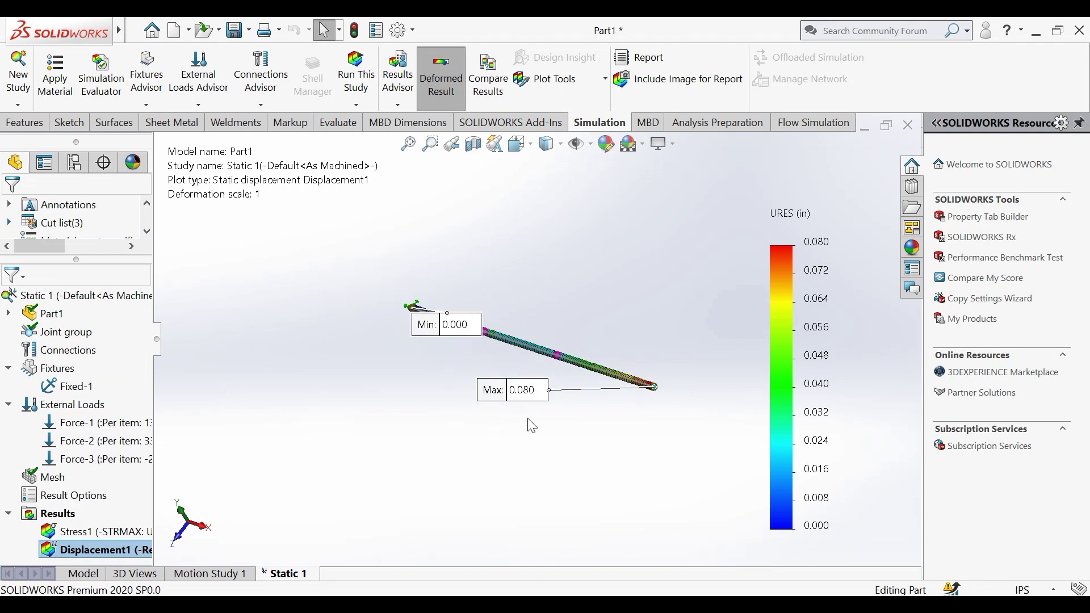
{"action": "scroll", "coordinate": [523, 402], "scroll_direction": "down", "scroll_amount": 3}
{"action": "scroll", "coordinate": [522, 401], "scroll_direction": "up", "scroll_amount": 1}
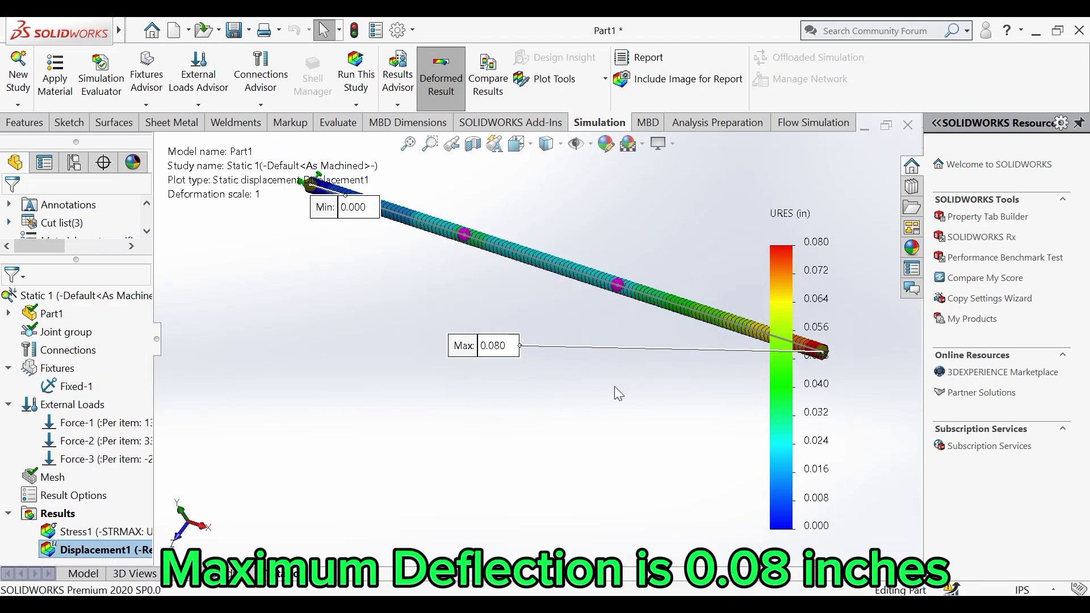
{"action": "middle_click_drag", "start_coordinate": [649, 165], "coordinate": [648, 213], "text": "ctrl"}
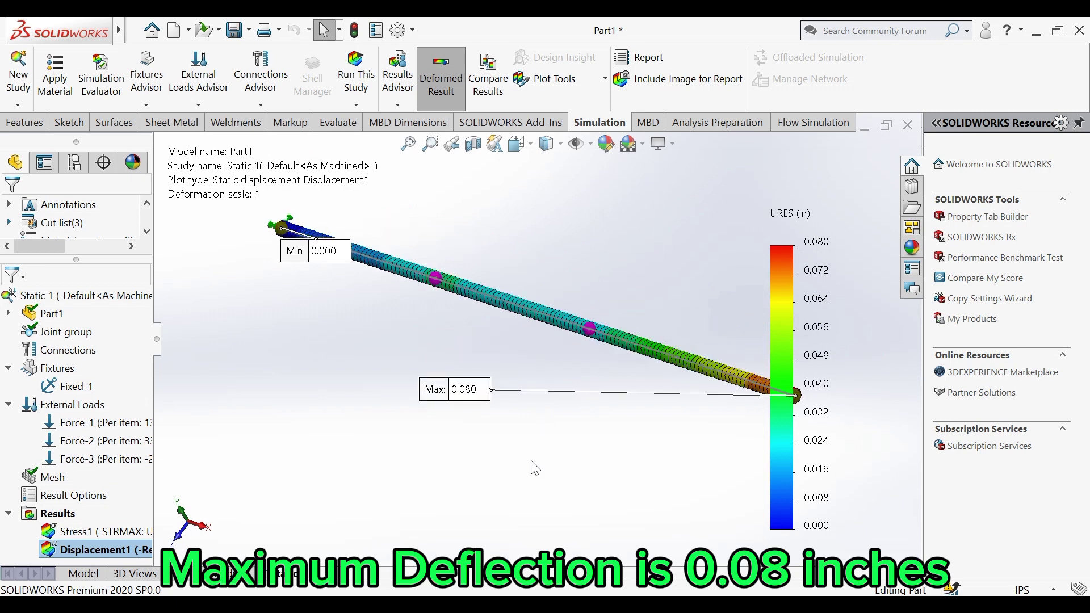